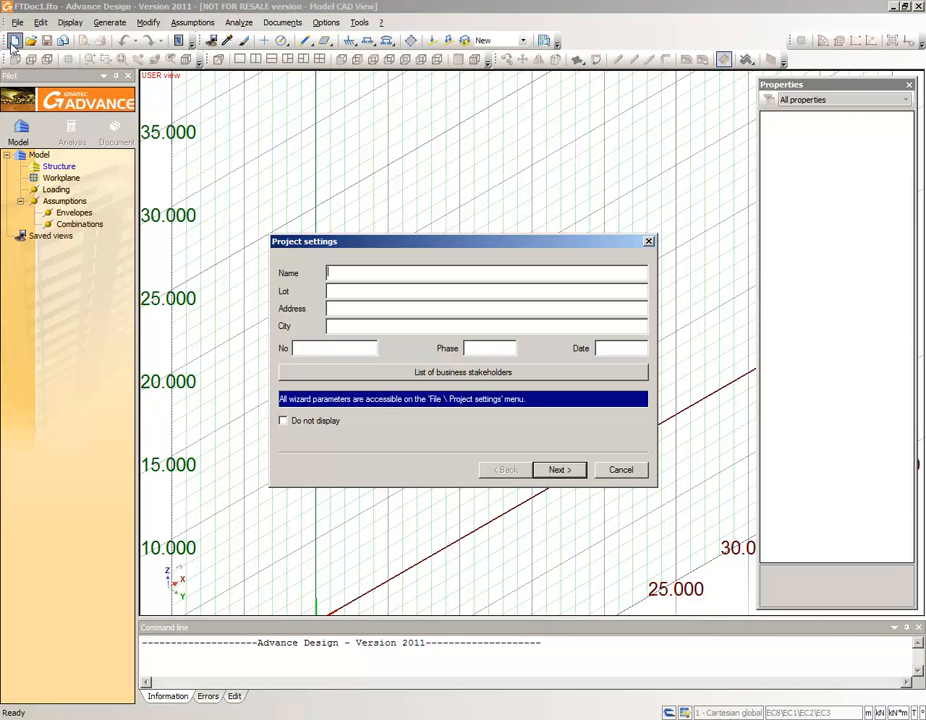
- Set the project workspace mode to plane and the default material to S235
click(549, 471)
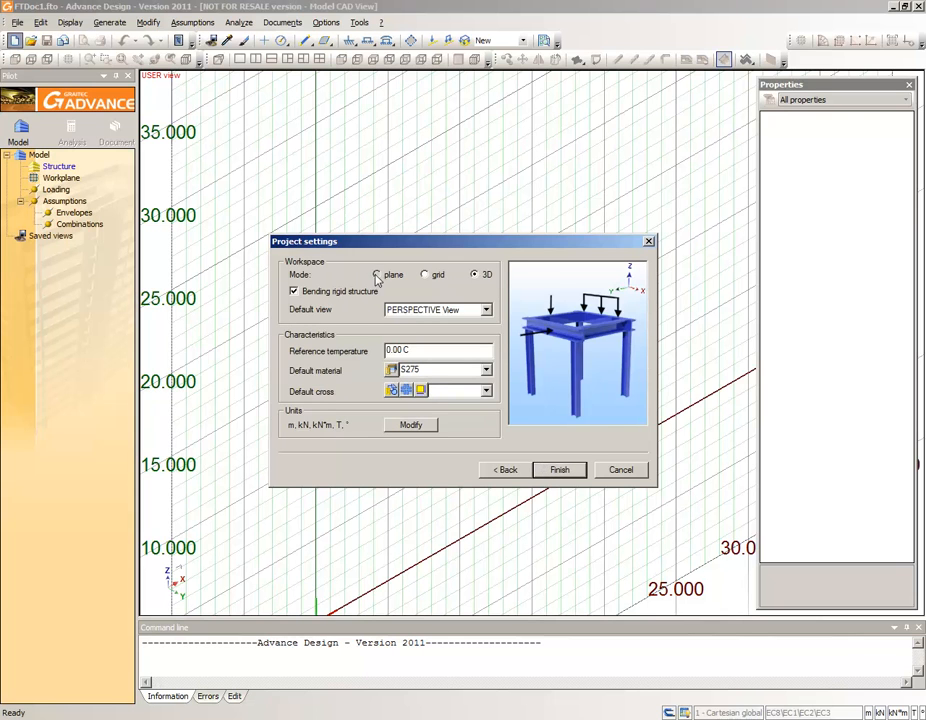
click(376, 275)
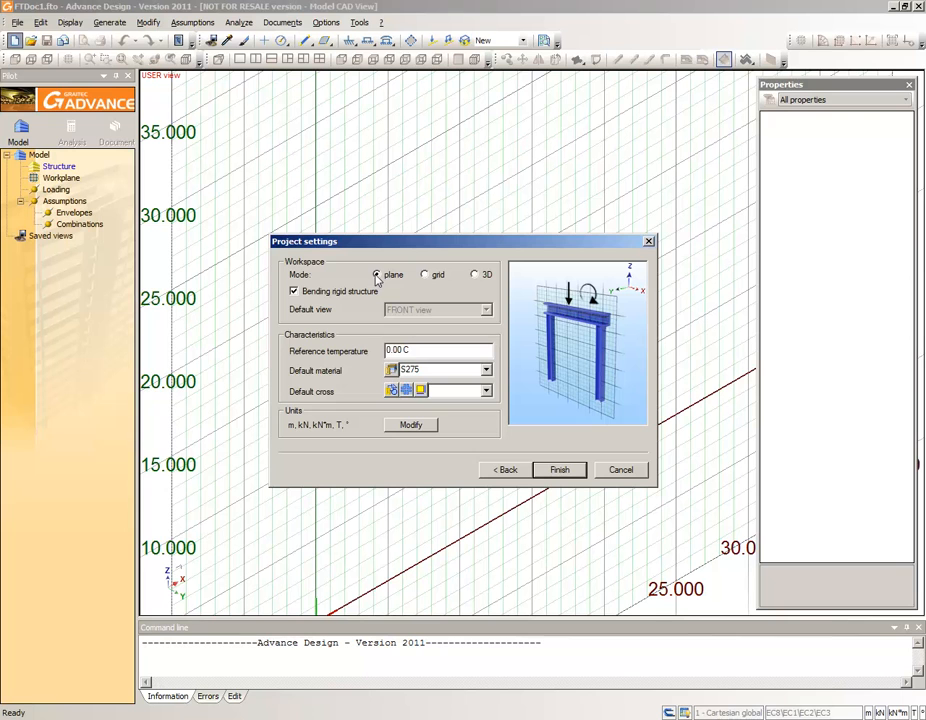
click(392, 371)
click(298, 188)
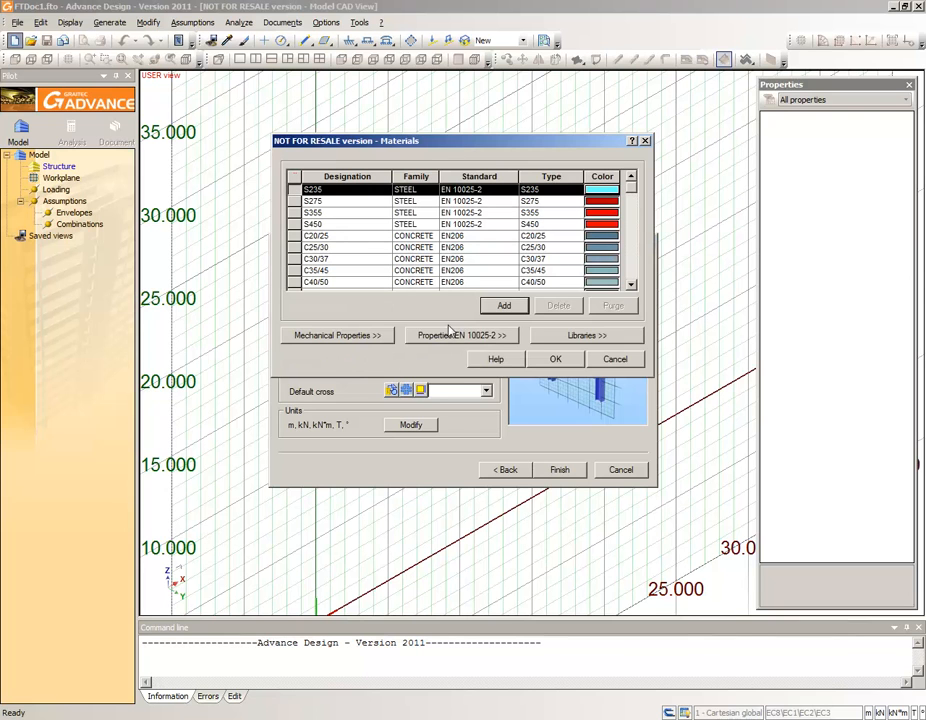
click(553, 361)
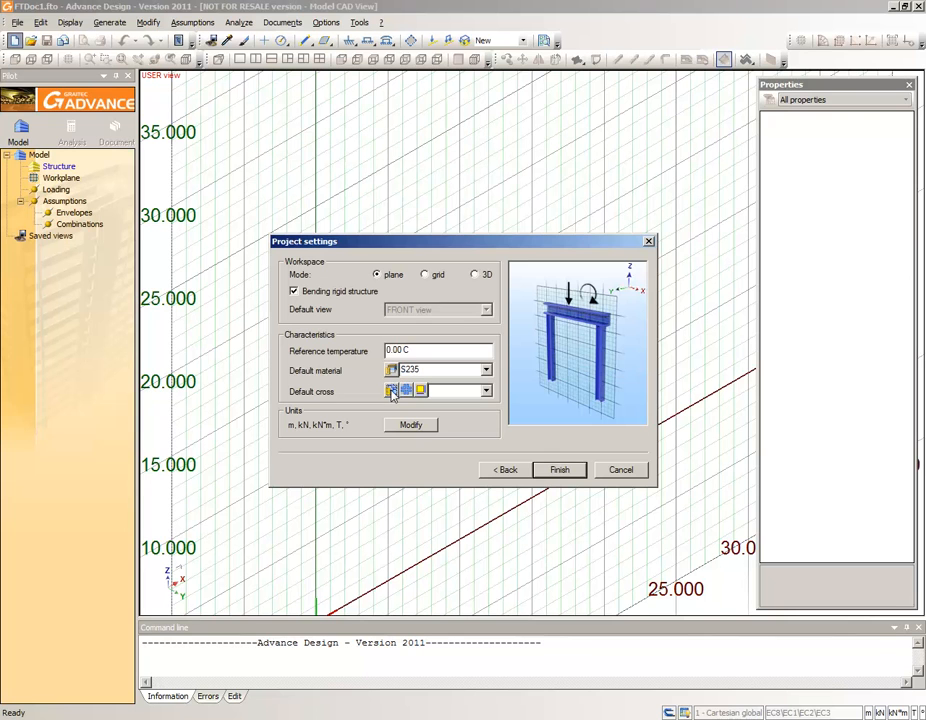
- Set the default cross section to 254x146x37 from the UKB family of the UK Steel Sections library
click(391, 391)
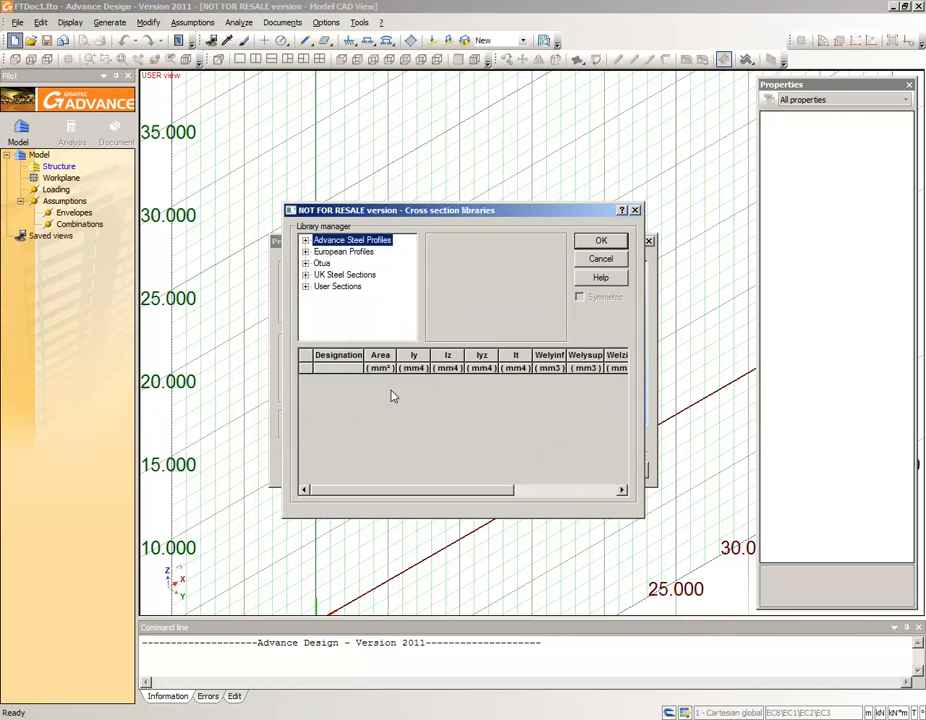
click(305, 274)
drag(410, 270, 413, 312)
click(336, 287)
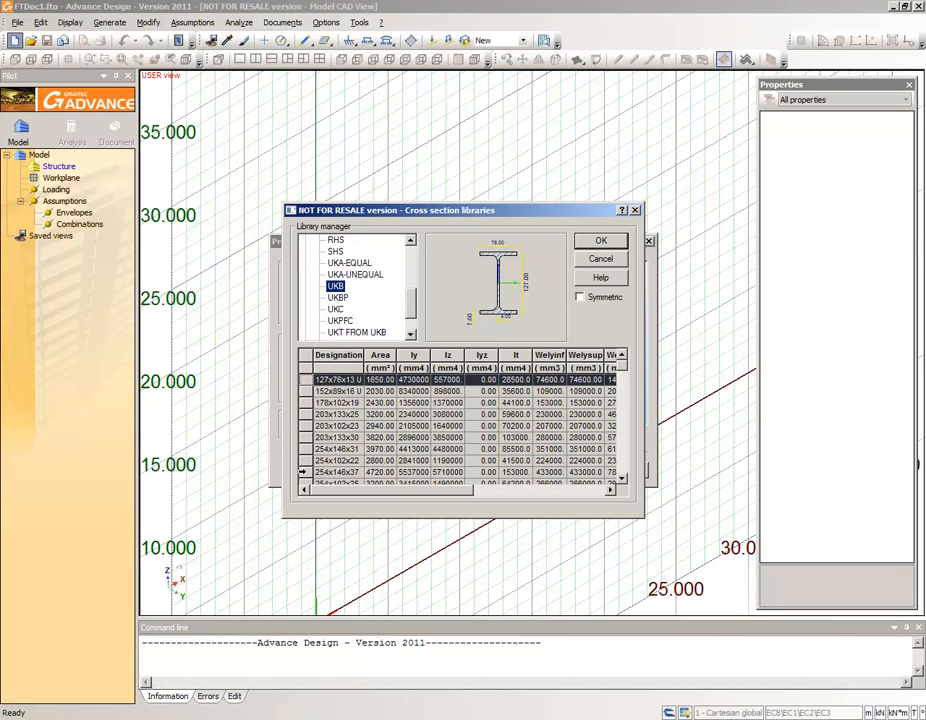
click(520, 472)
click(600, 242)
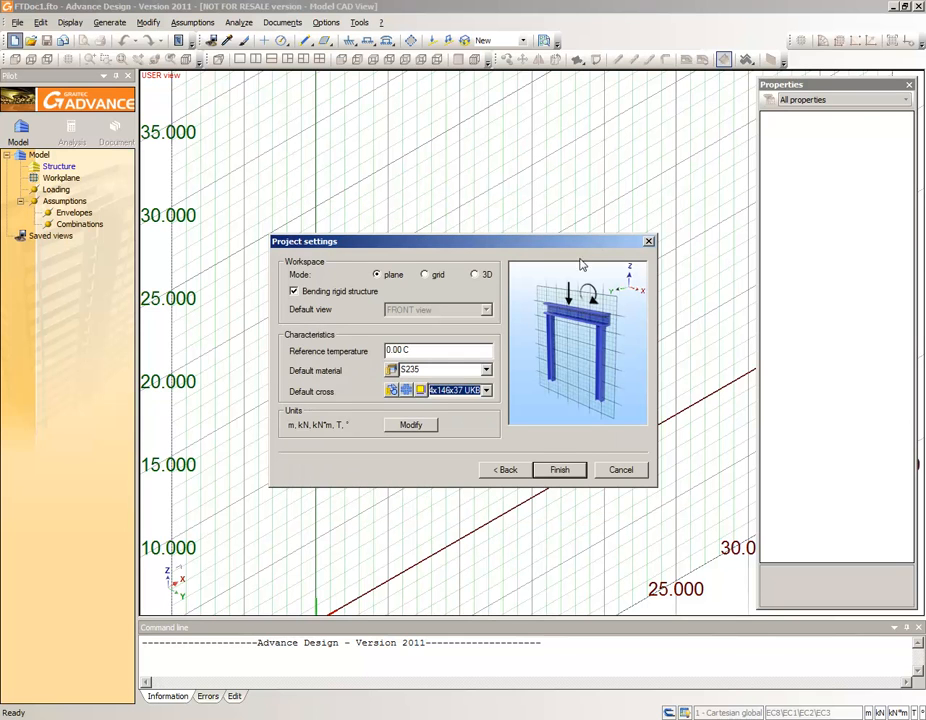
- Validate the Default working units style and finish the project settings
click(420, 428)
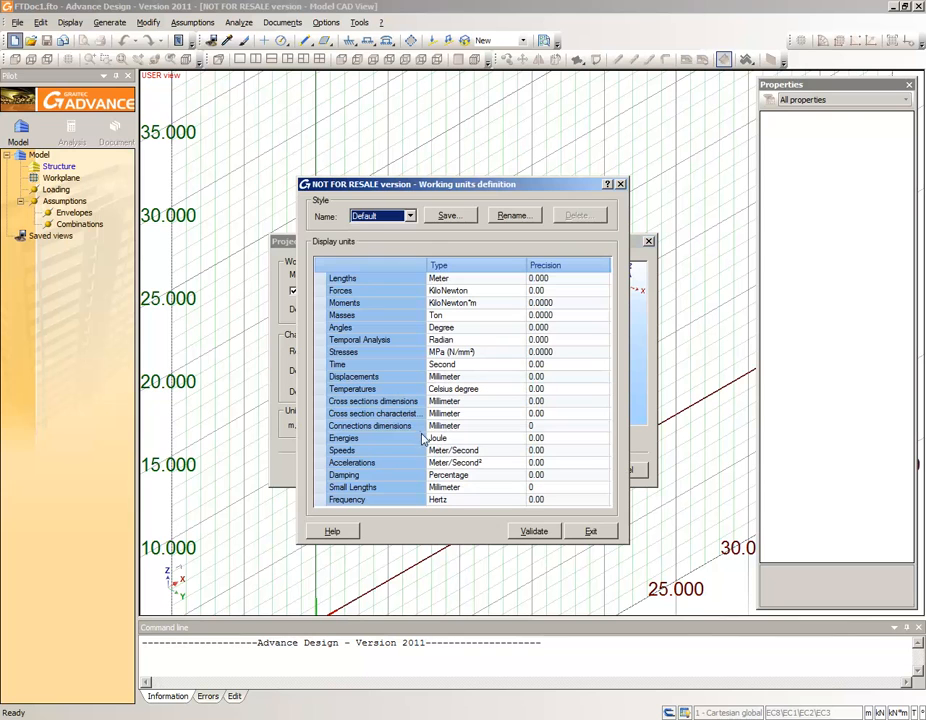
click(527, 533)
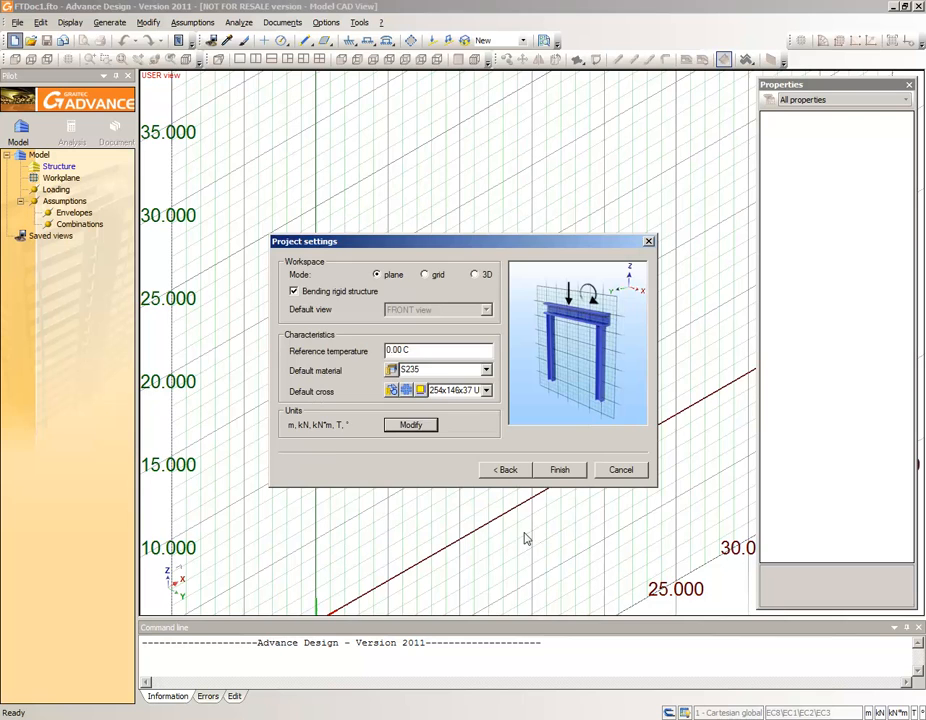
click(556, 471)
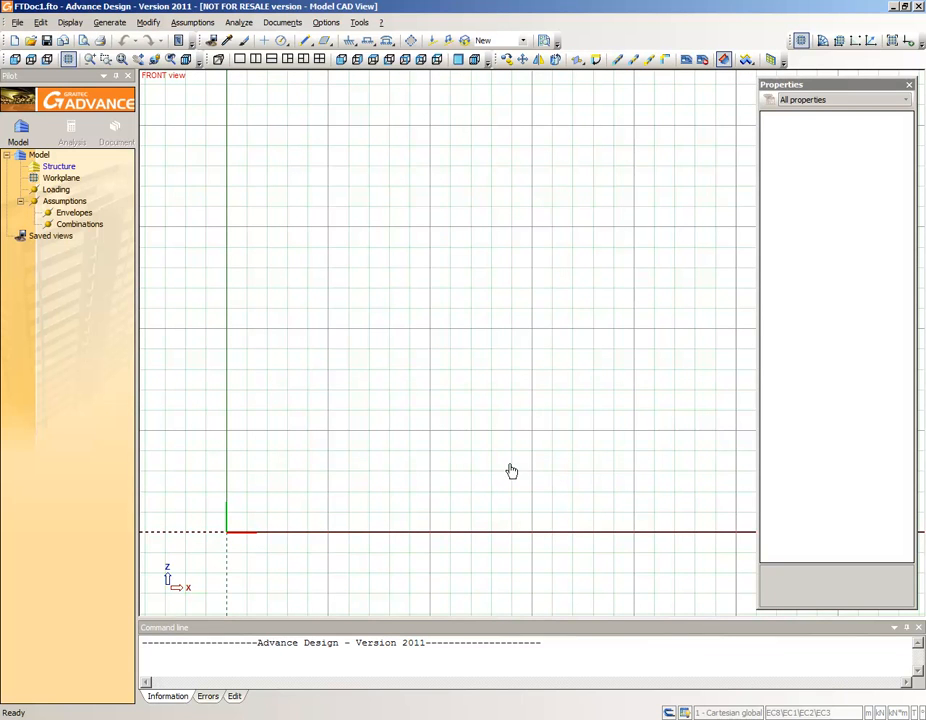
- Save the project as FTDoc1.fto inside the 2D portal frame folder
click(17, 22)
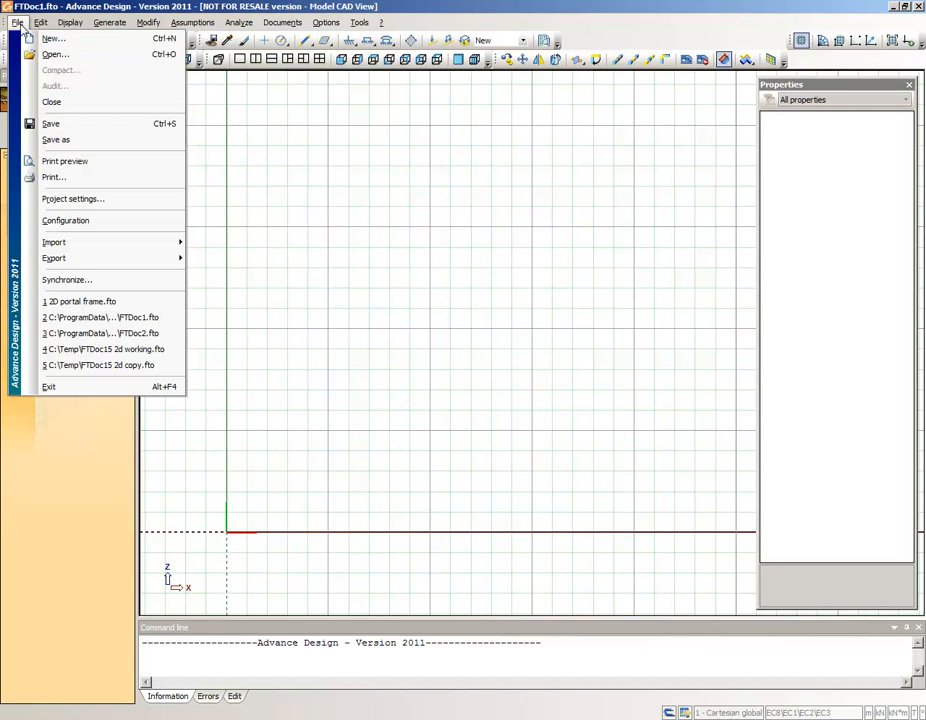
click(62, 139)
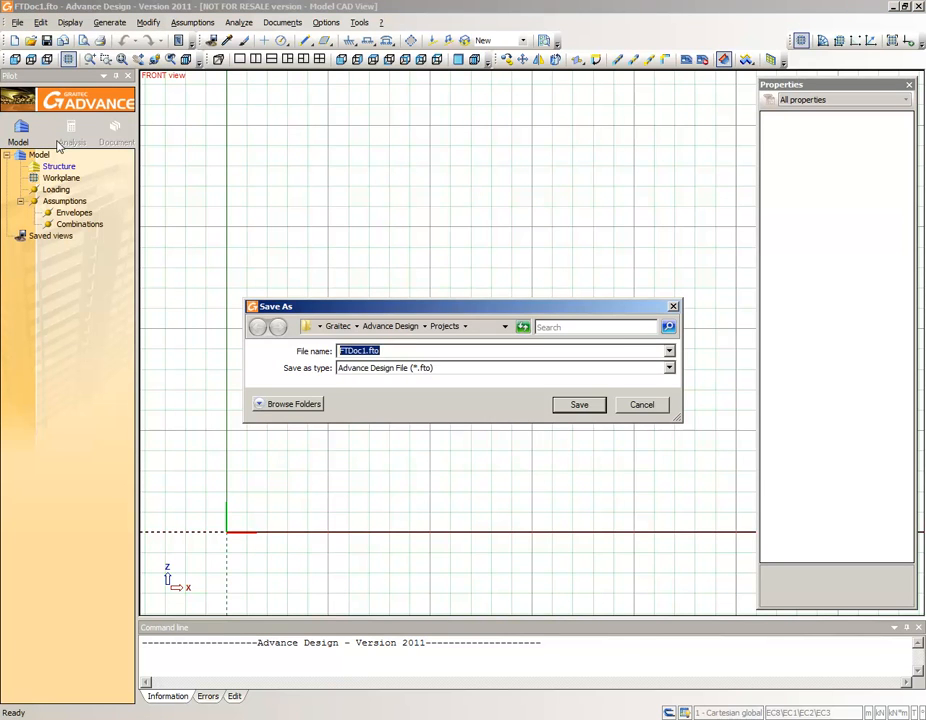
text(2D portal frame)
key(Escape)
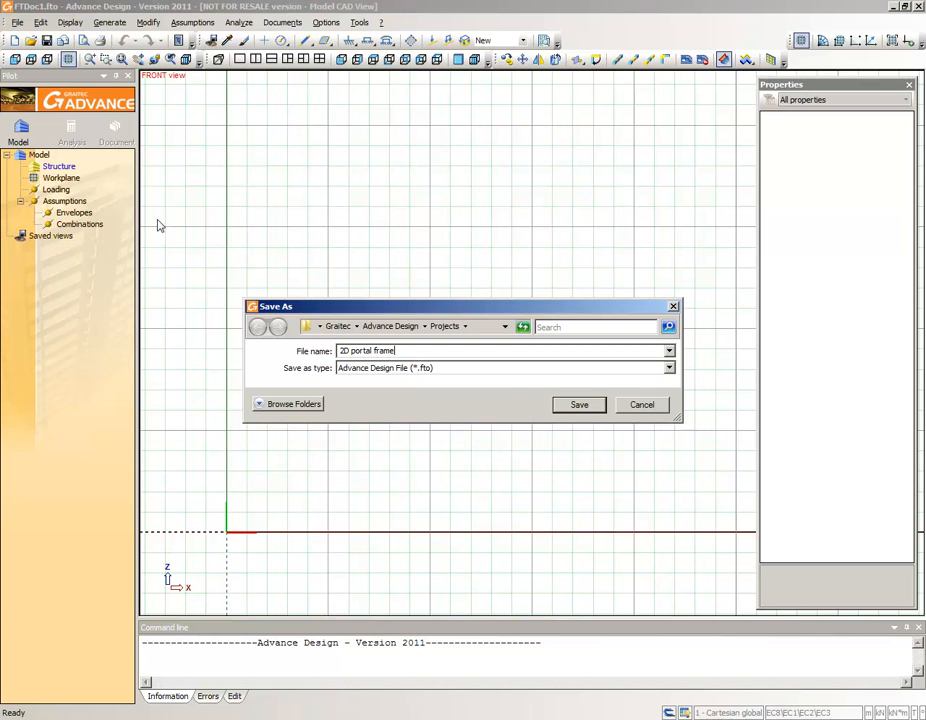
click(572, 405)
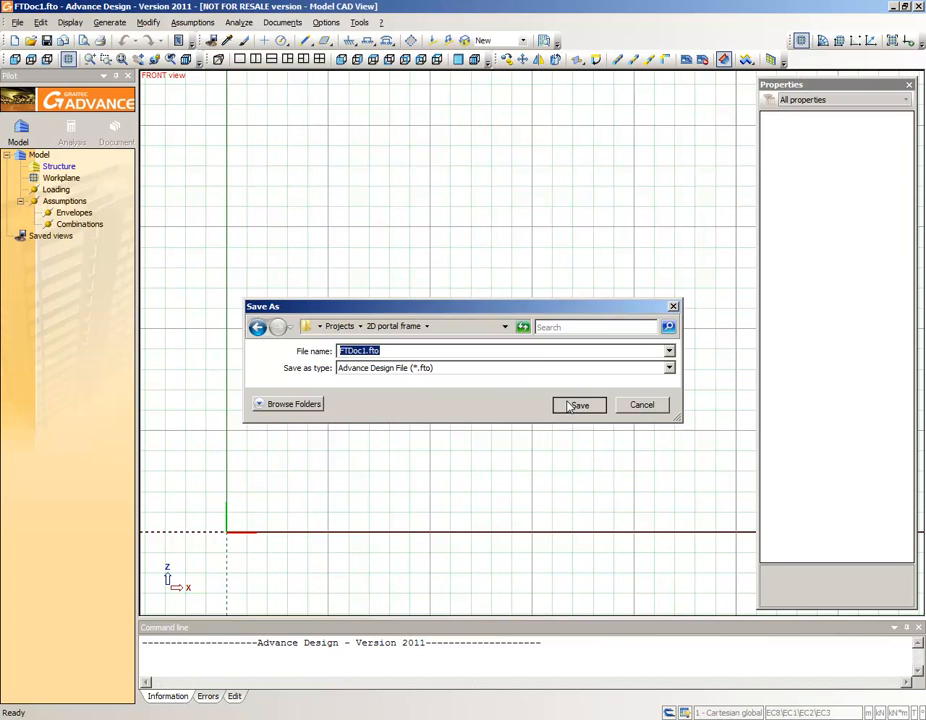
click(572, 405)
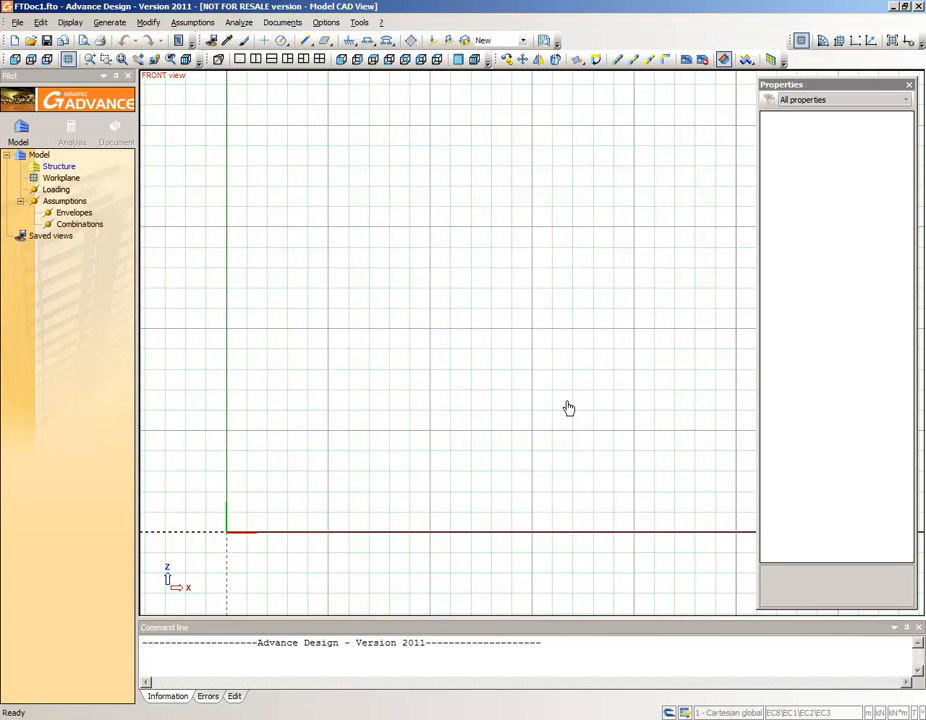
- Draw a 6 m vertical linear element up from the origin with the 406x178x67 UKB cross section as the first column
click(307, 42)
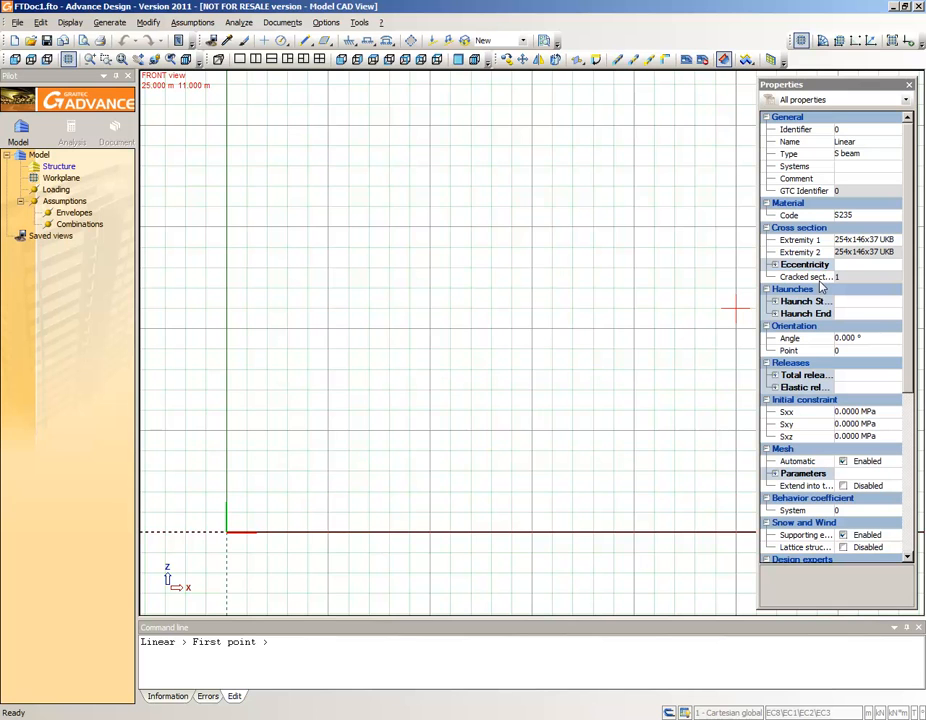
click(842, 241)
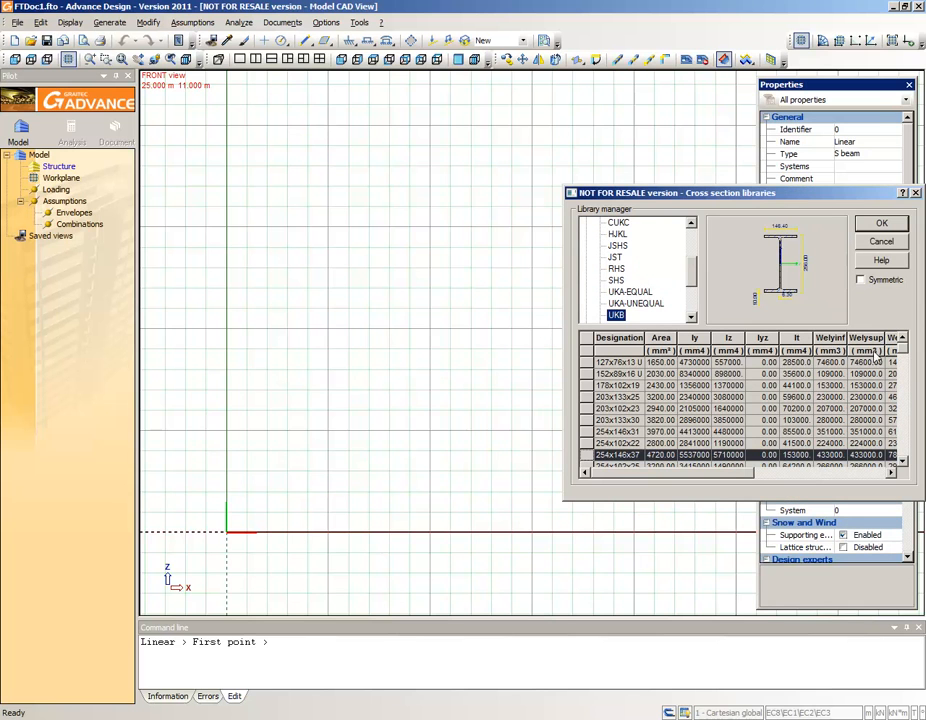
drag(903, 356, 903, 388)
click(590, 408)
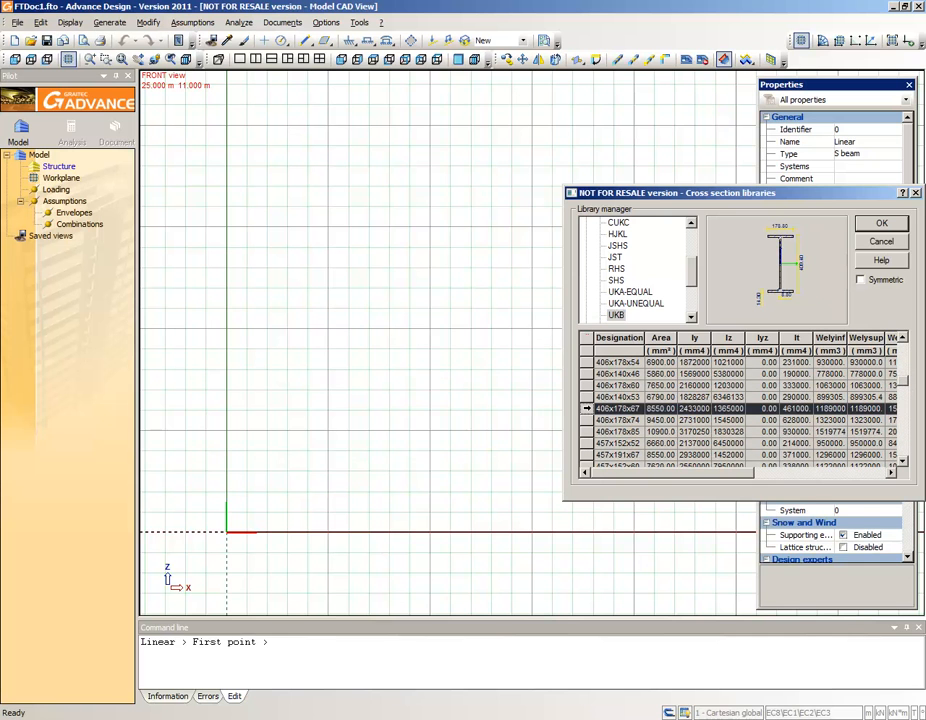
click(870, 220)
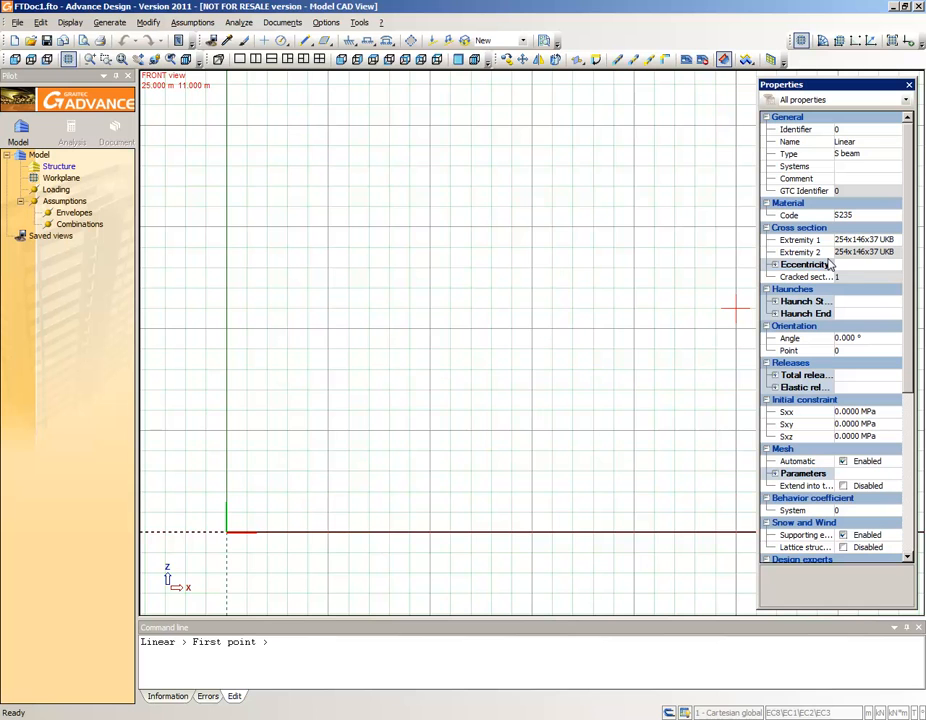
click(229, 532)
click(230, 416)
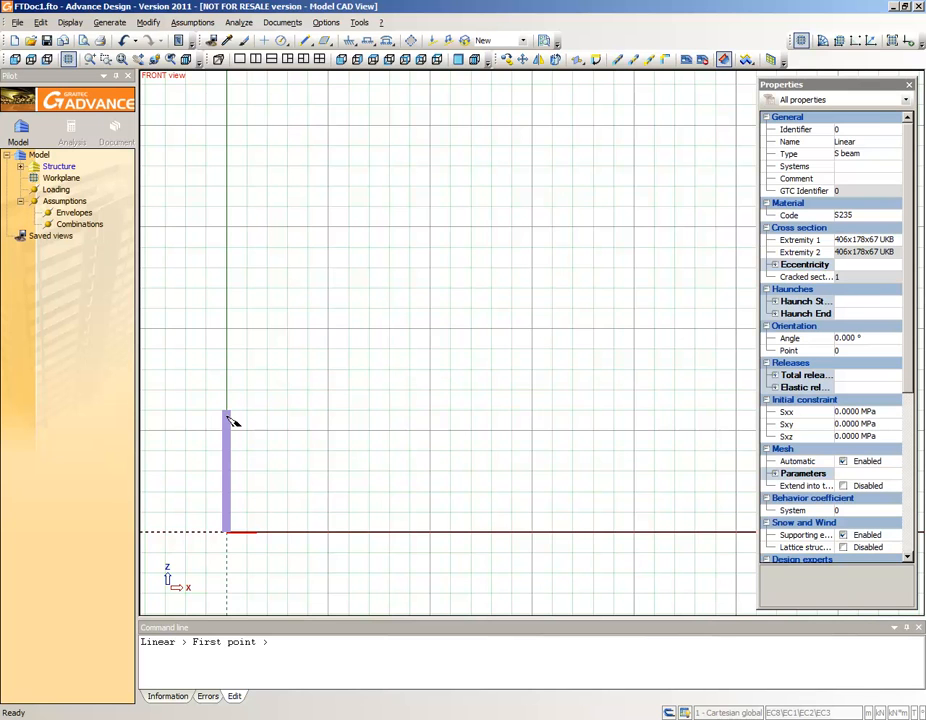
key(Escape)
- Copy the column once with the translation vector 16 0 0 to create the second column
click(232, 426)
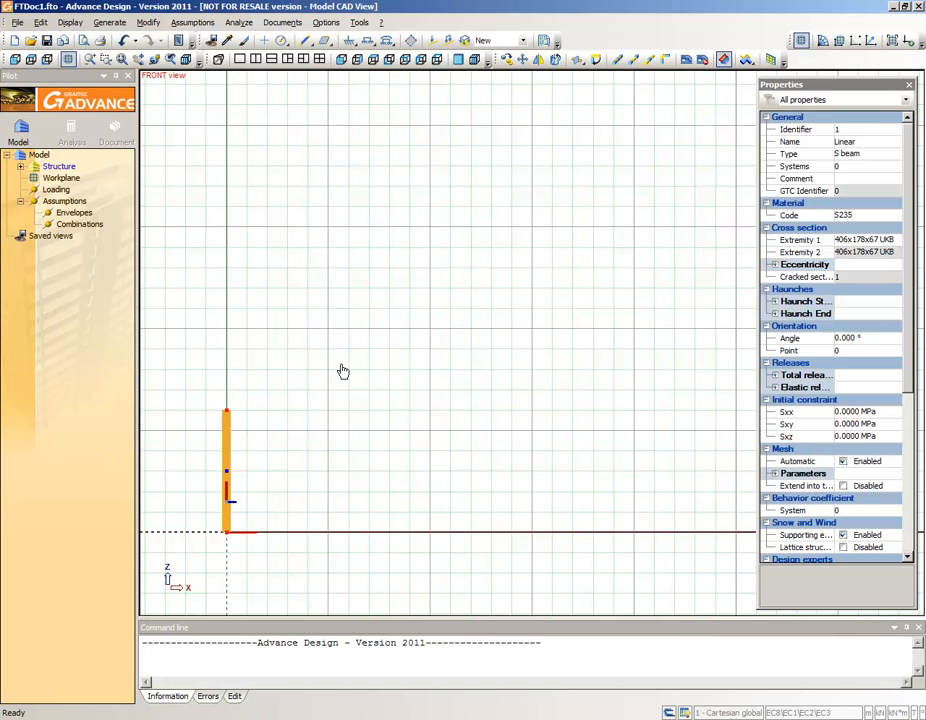
click(507, 62)
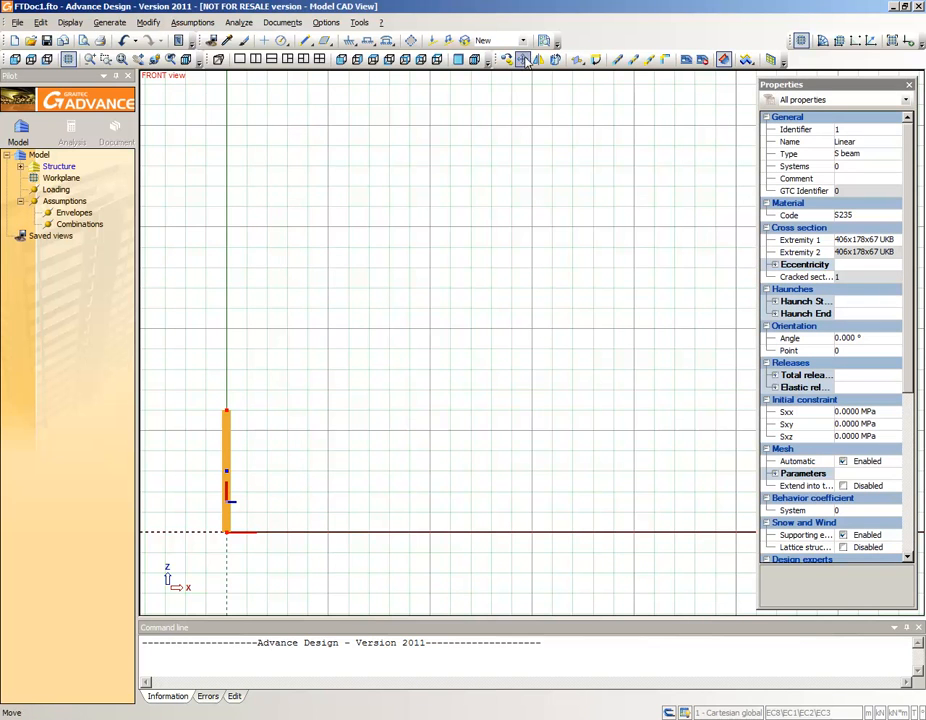
click(507, 62)
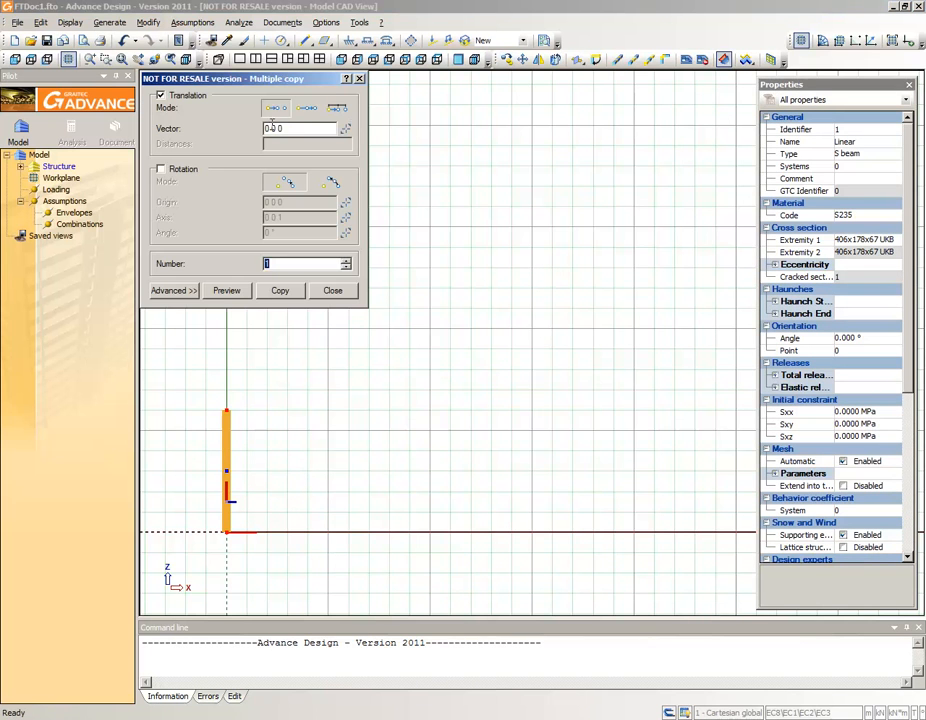
drag(267, 128, 264, 136)
drag(267, 128, 265, 137)
text(16)
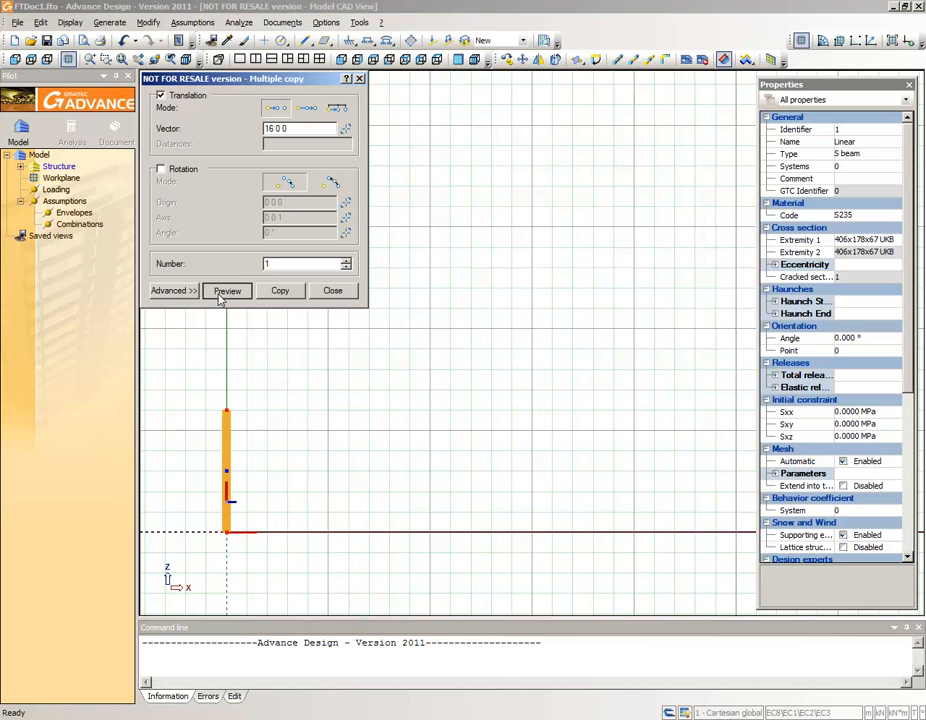
click(222, 291)
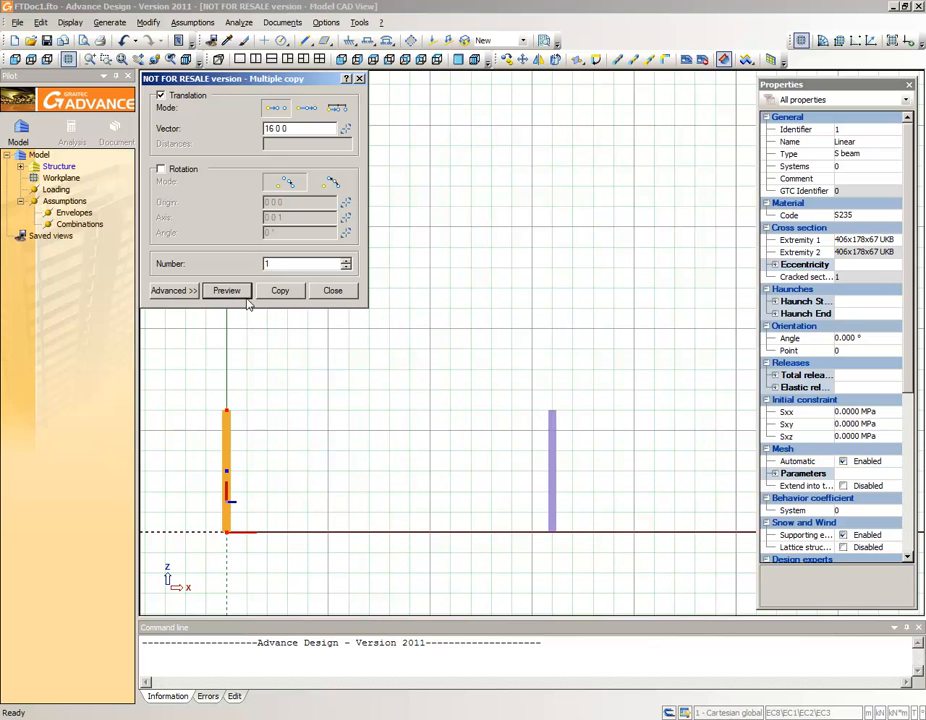
click(280, 291)
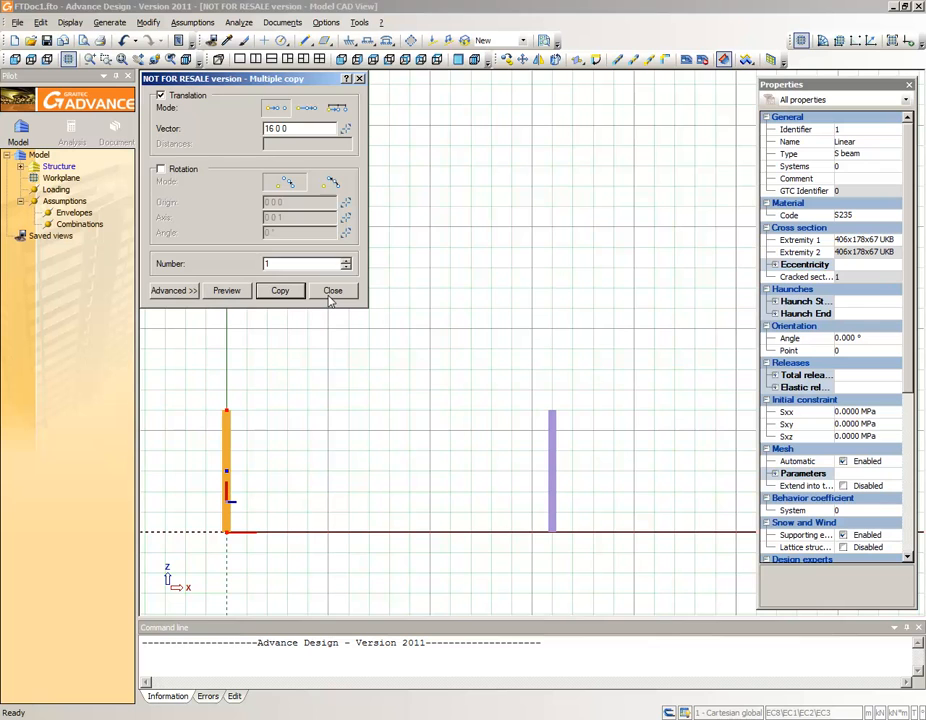
click(332, 290)
key(Escape)
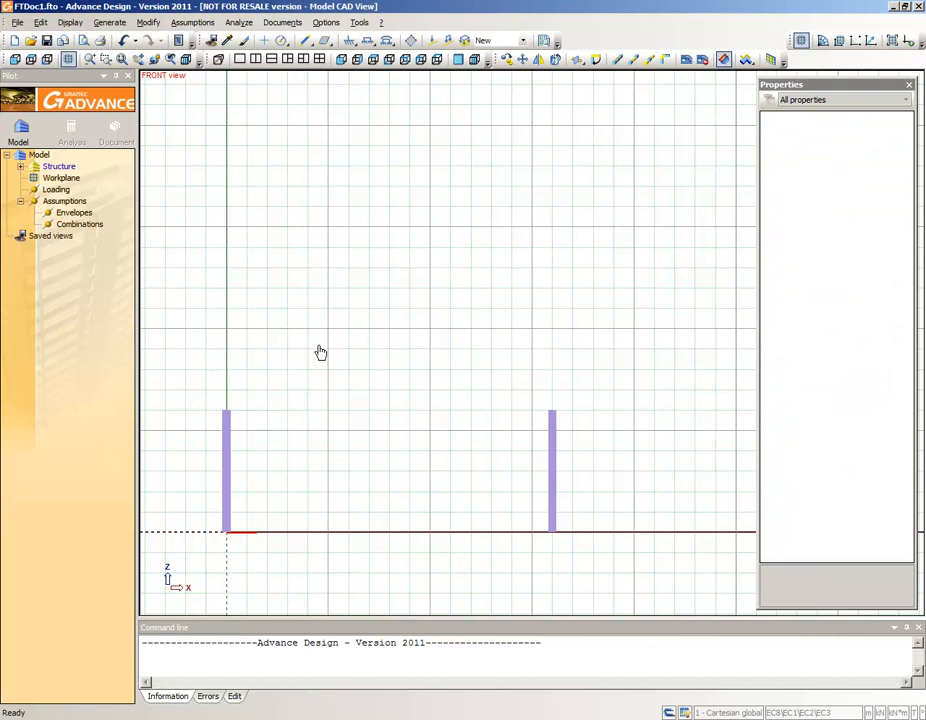
- Draw the first rafter with the 254x146x37 UKB section from the top of the column at the origin to point 8 8
click(307, 42)
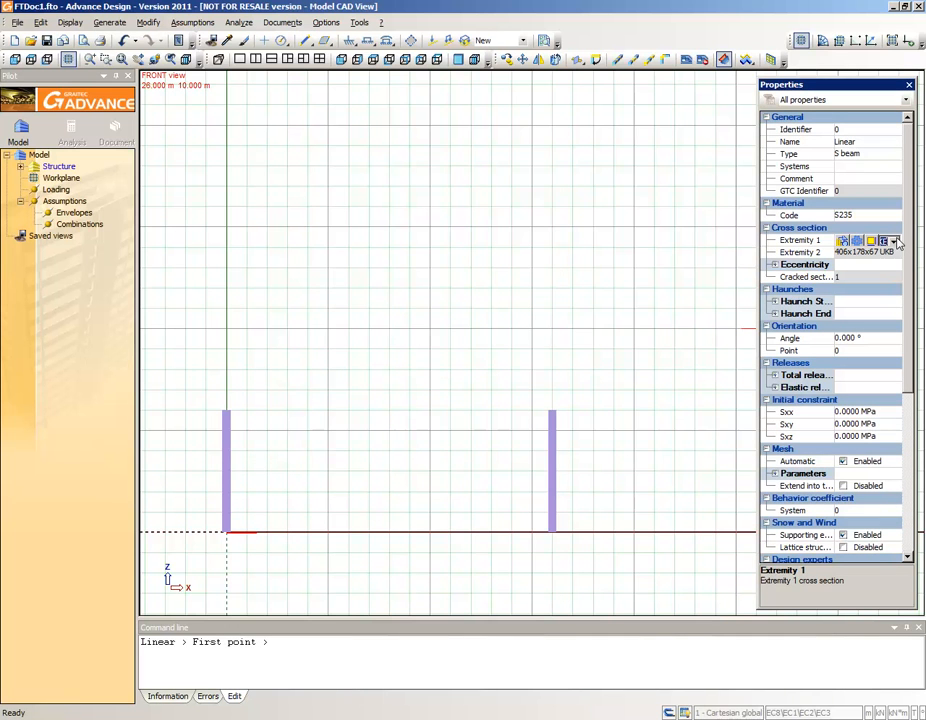
click(895, 241)
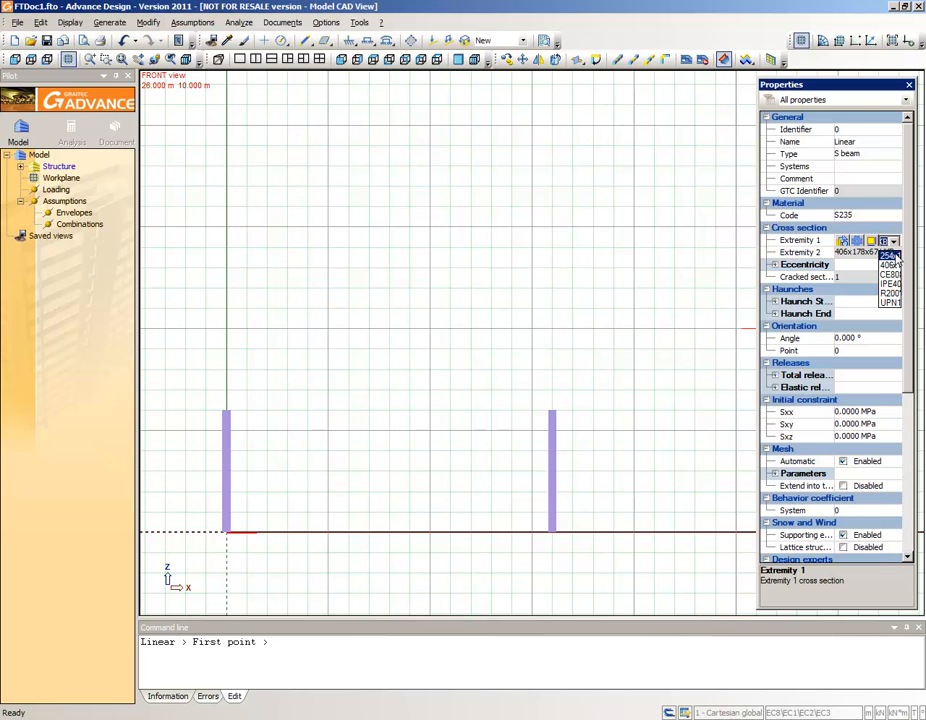
click(889, 256)
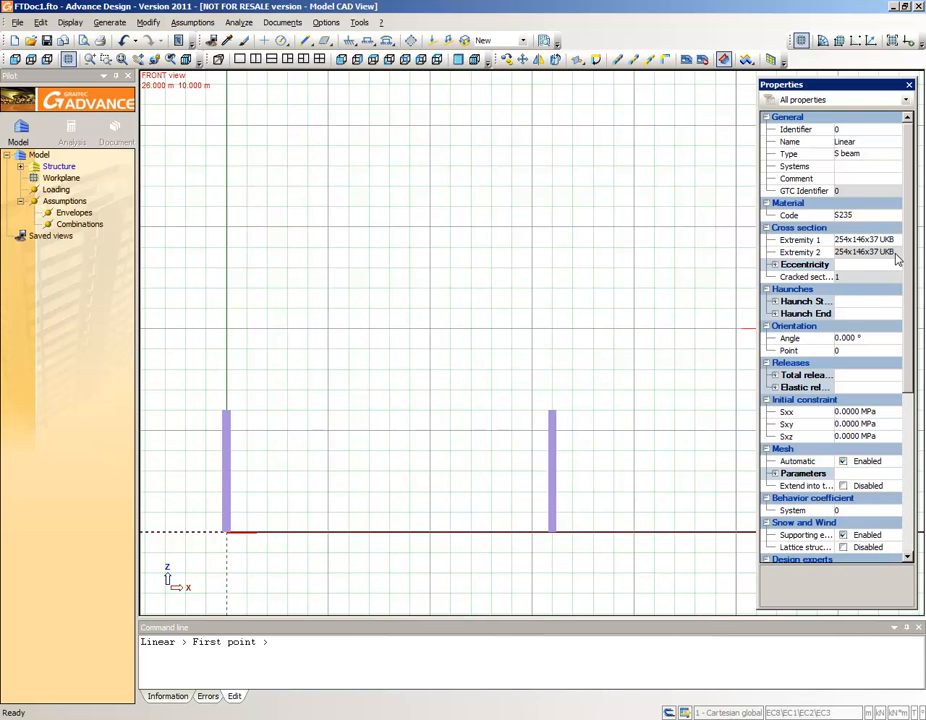
click(227, 411)
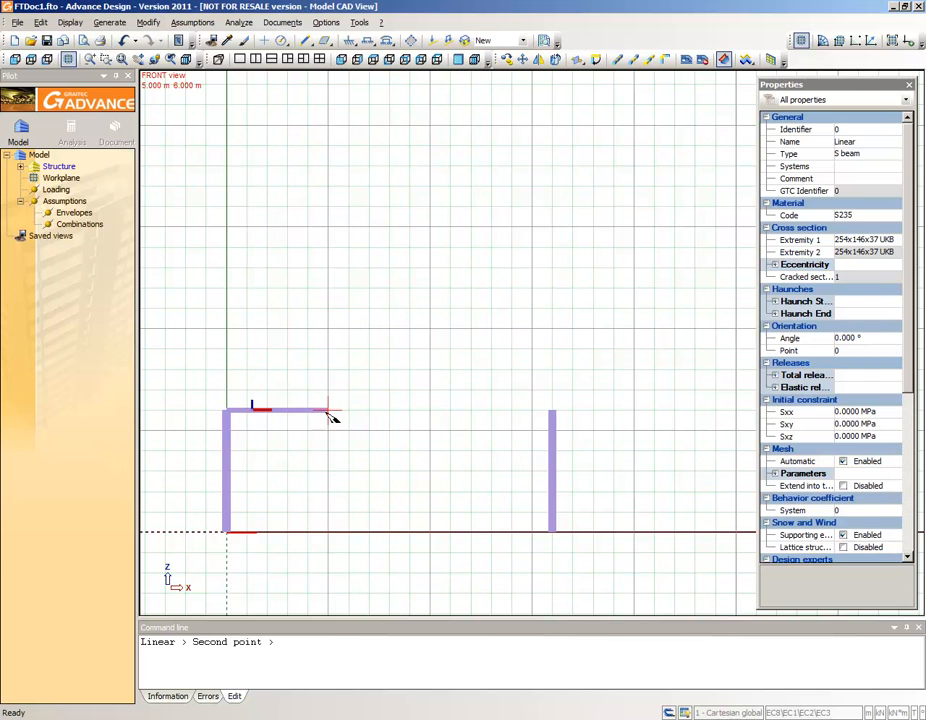
text(8 8)
key(Return)
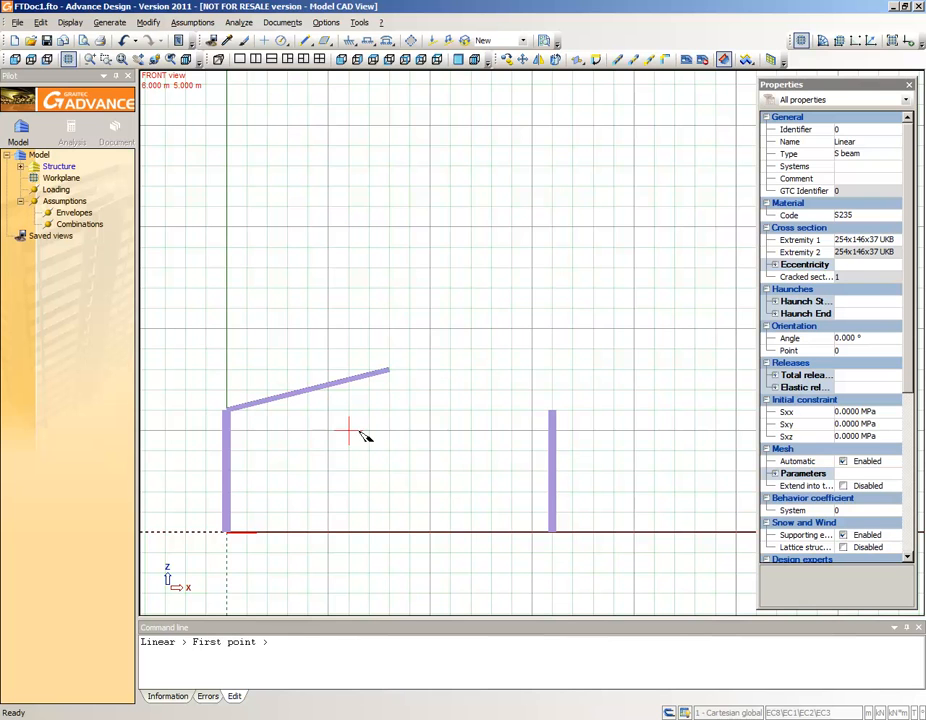
- Draw the second rafter from the ridge point to the top of the copied column
click(390, 371)
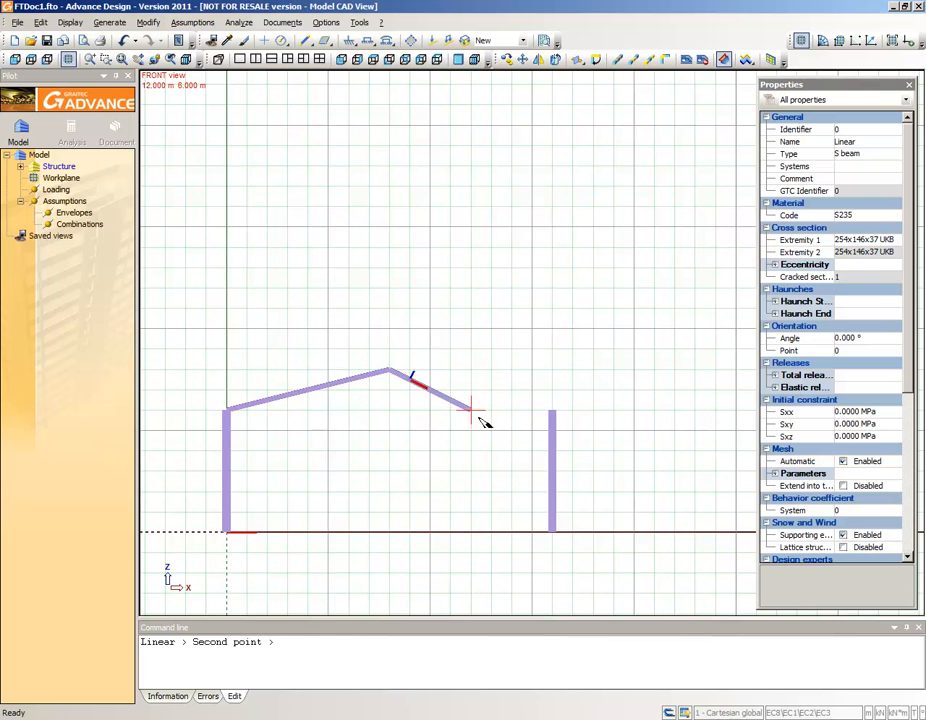
click(553, 420)
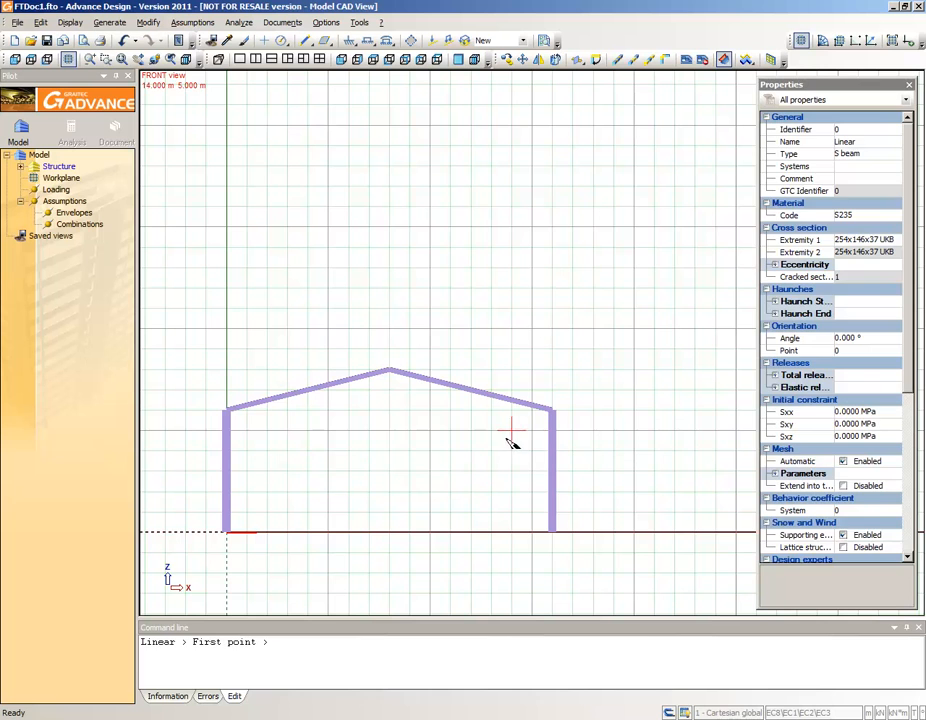
key(Escape)
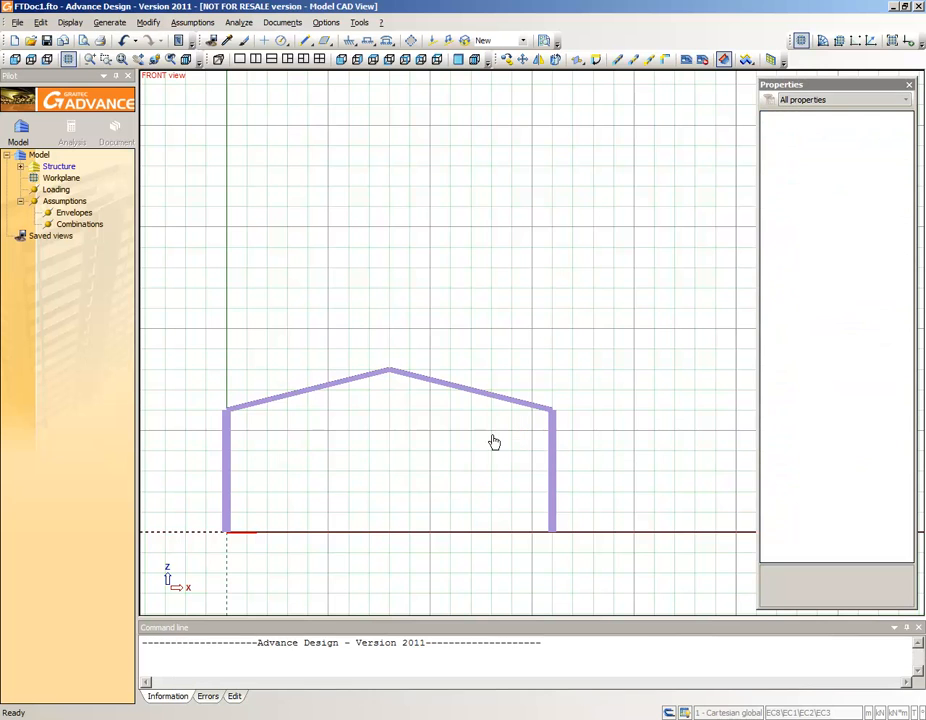
click(349, 40)
key(Escape)
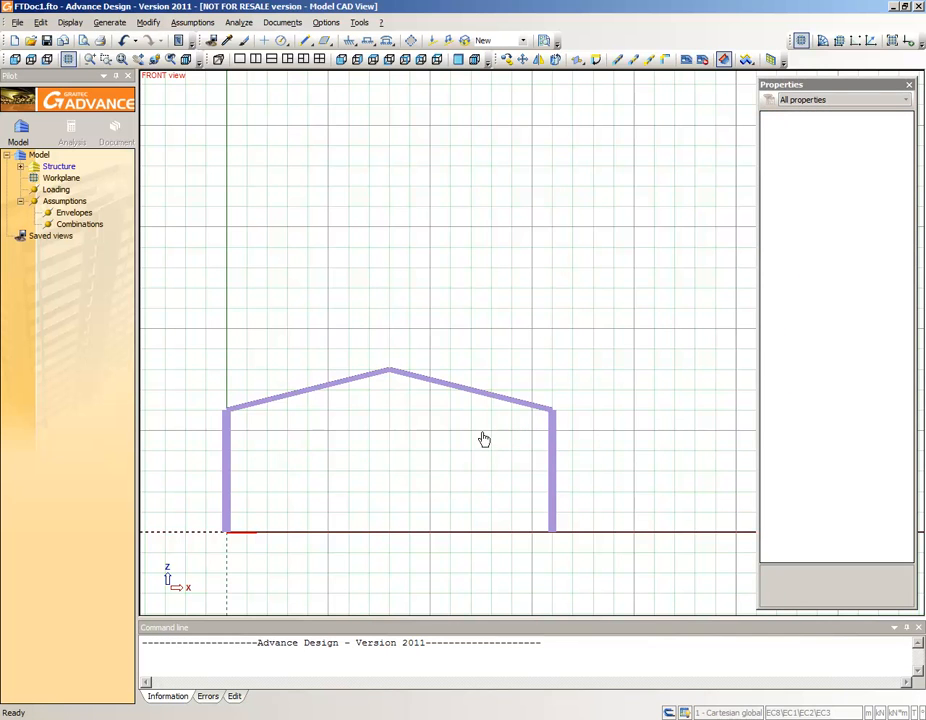
- Place rigid point supports with hinge restraints at the base of both columns
click(349, 42)
click(870, 240)
click(907, 241)
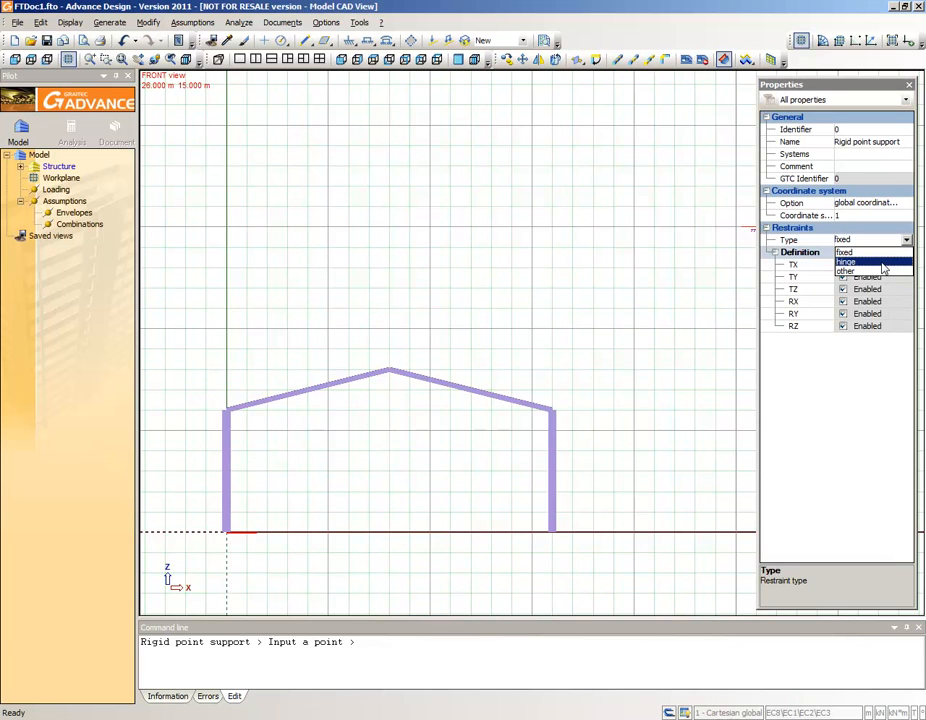
click(884, 263)
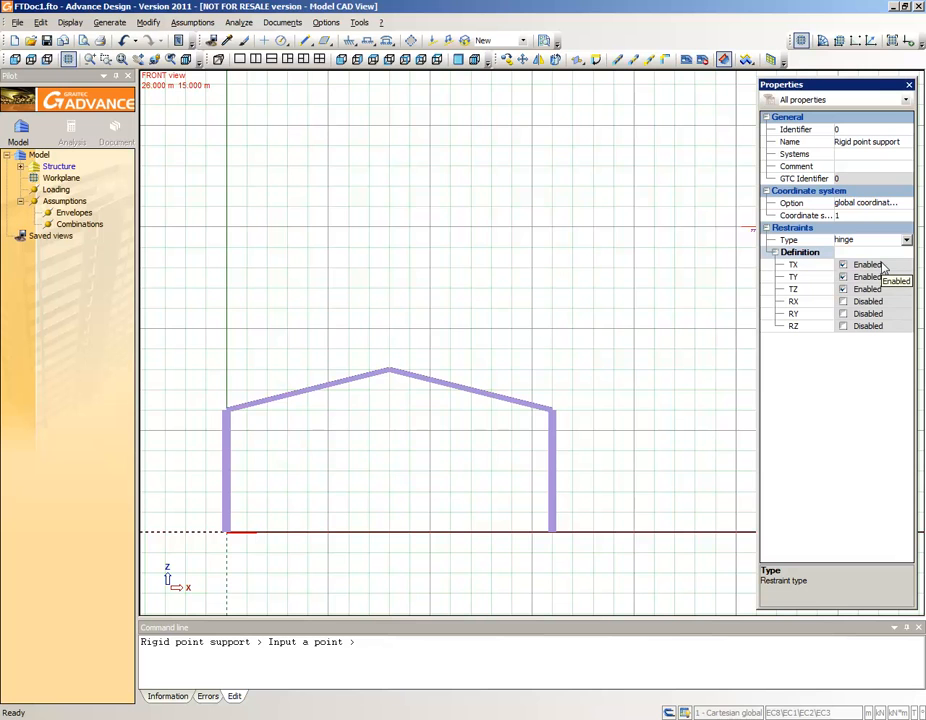
click(228, 532)
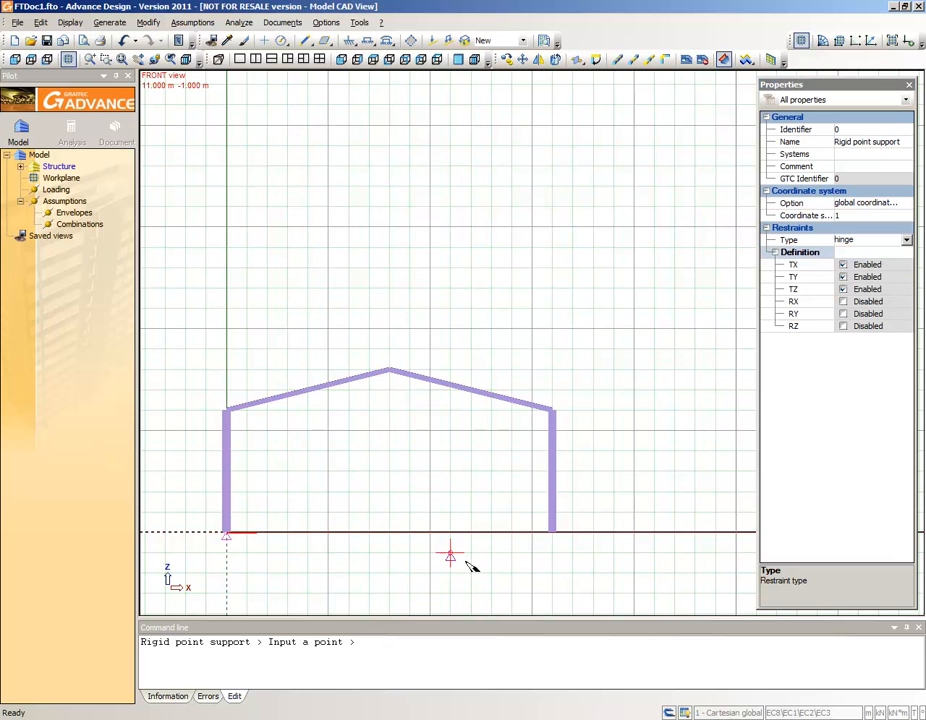
click(552, 532)
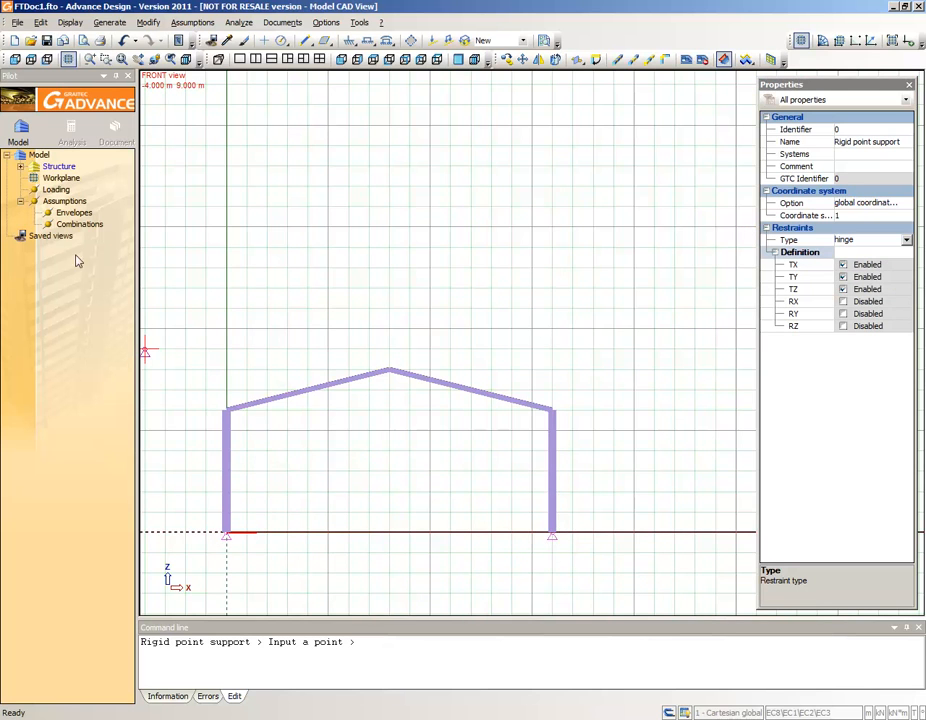
- Create a Dead Loads case family and check the gravity field of its self-weight case
right_click(56, 190)
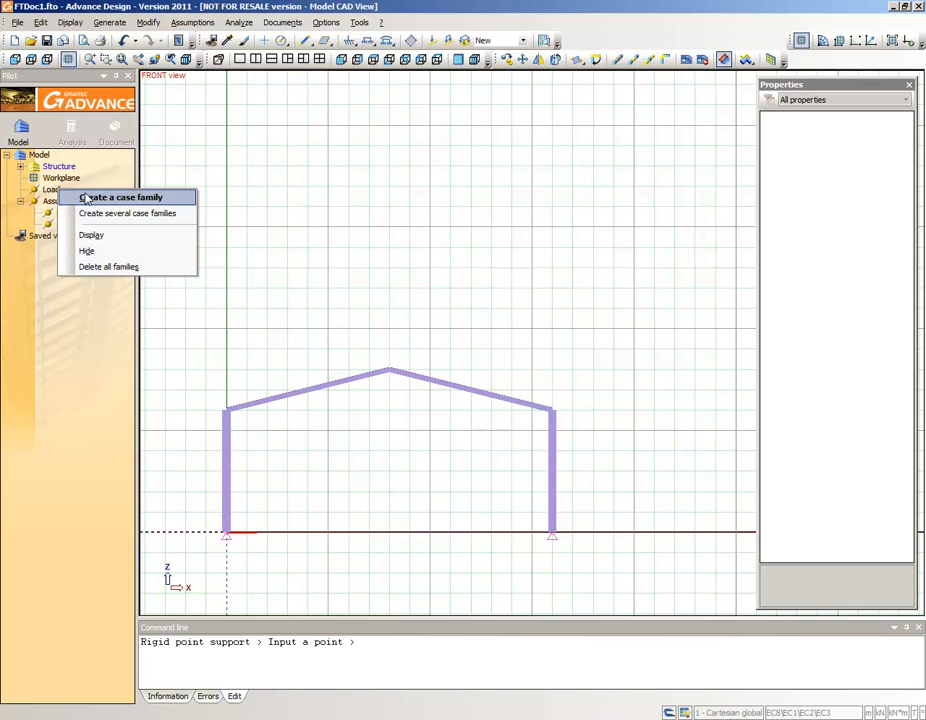
click(86, 199)
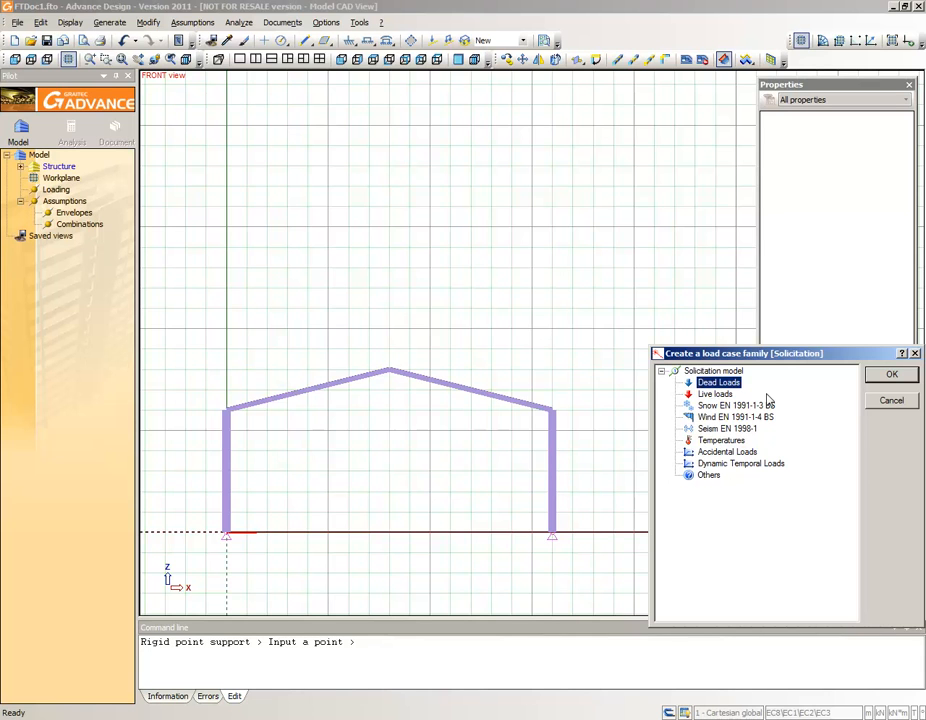
click(891, 376)
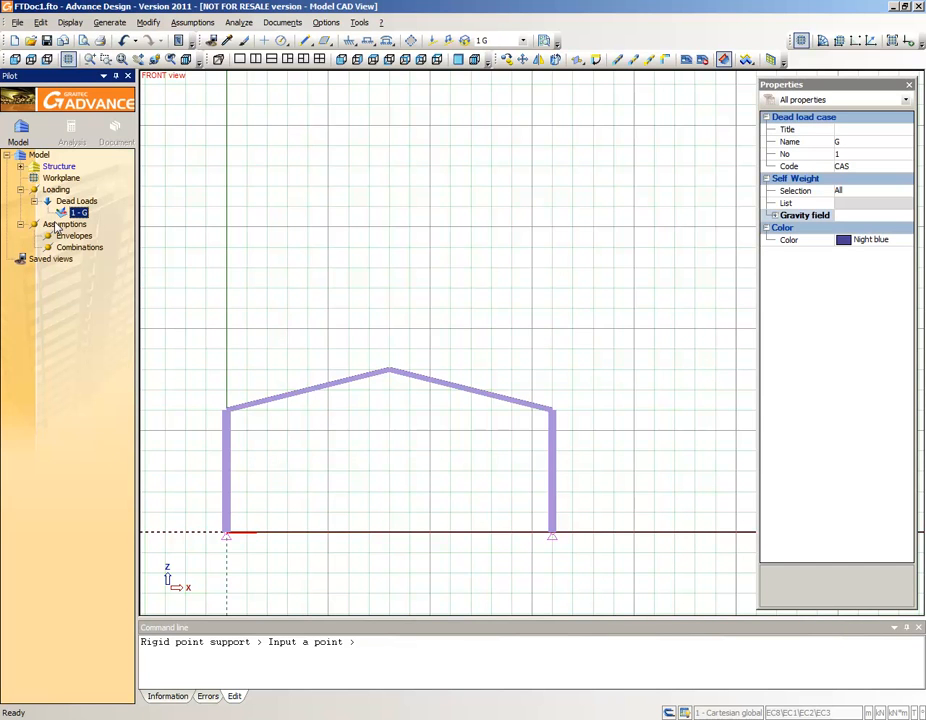
click(774, 216)
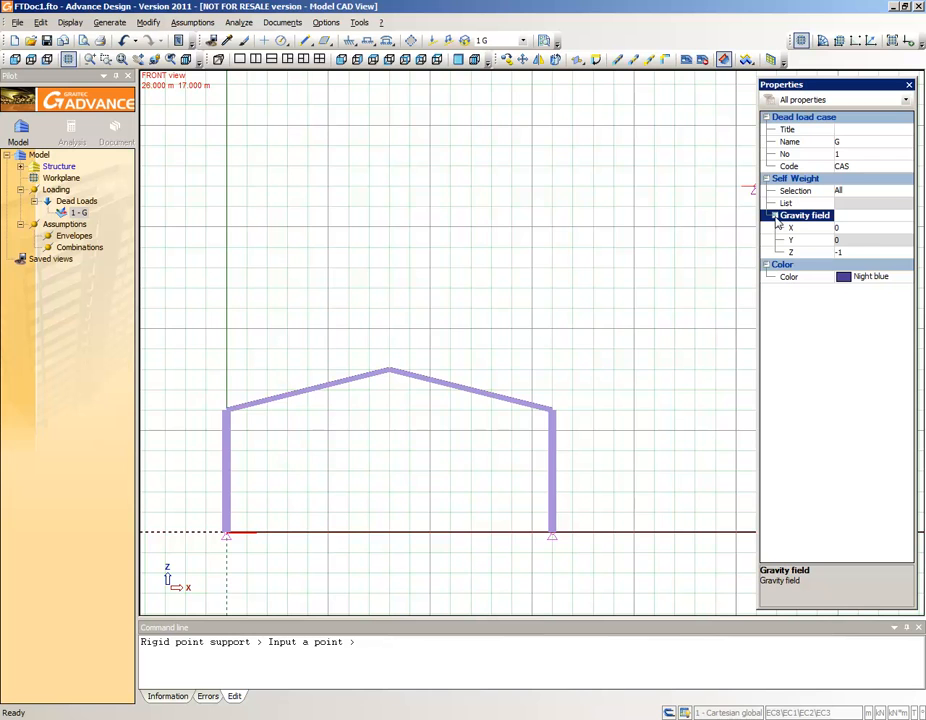
click(774, 216)
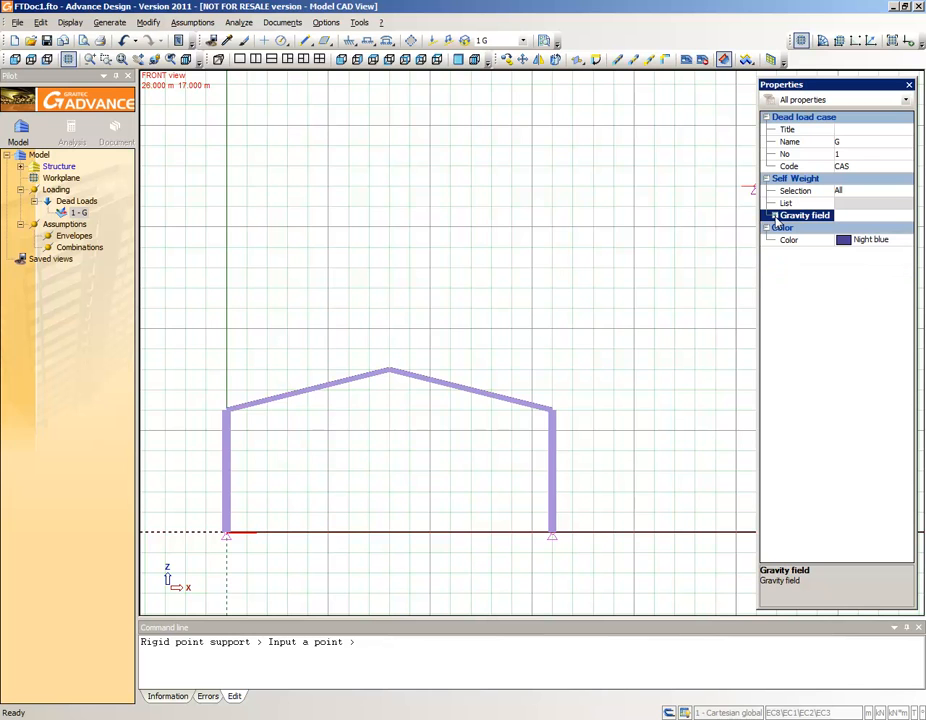
- Create a Live loads case family under the model's loading
right_click(53, 191)
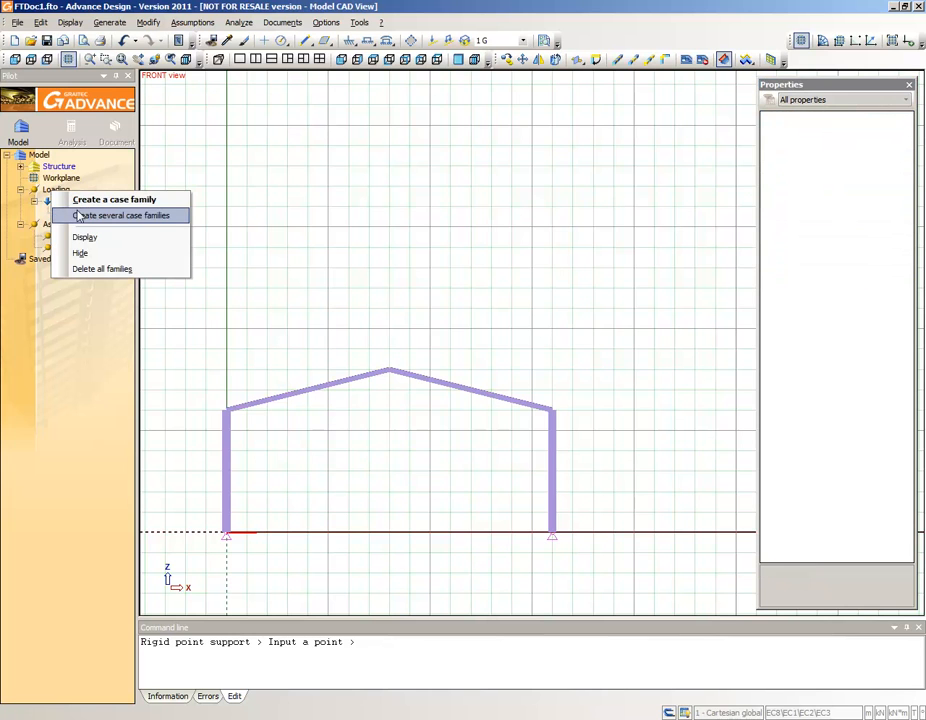
click(87, 201)
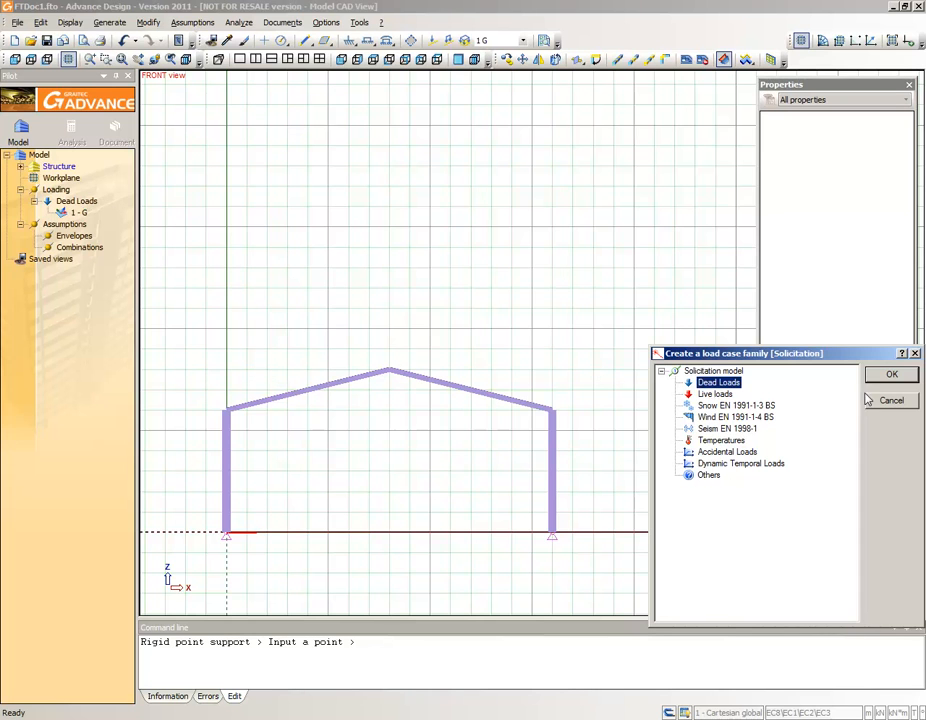
click(714, 394)
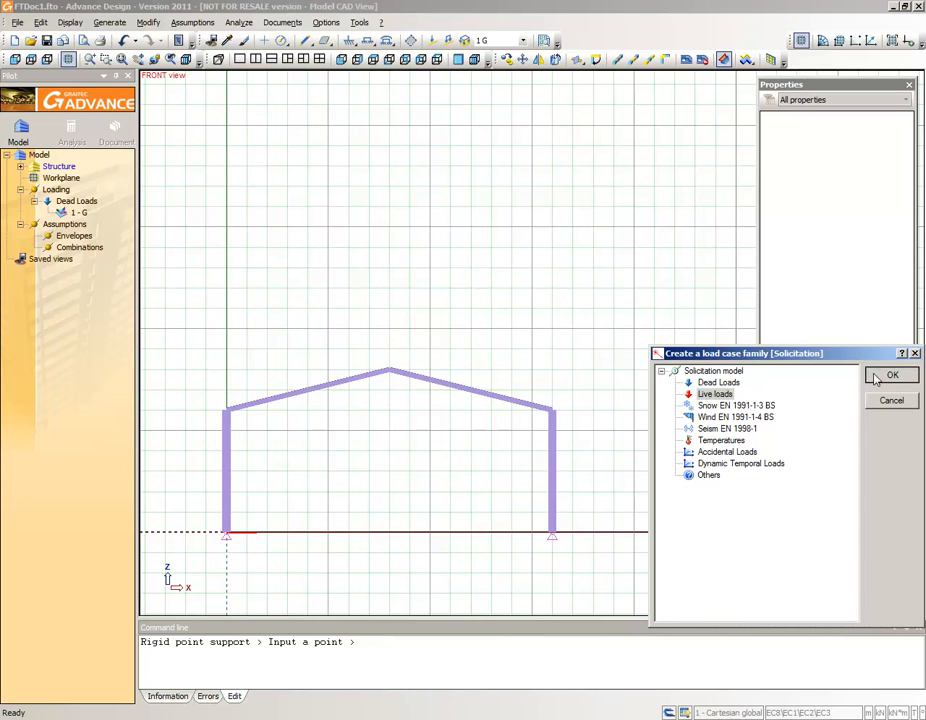
click(877, 378)
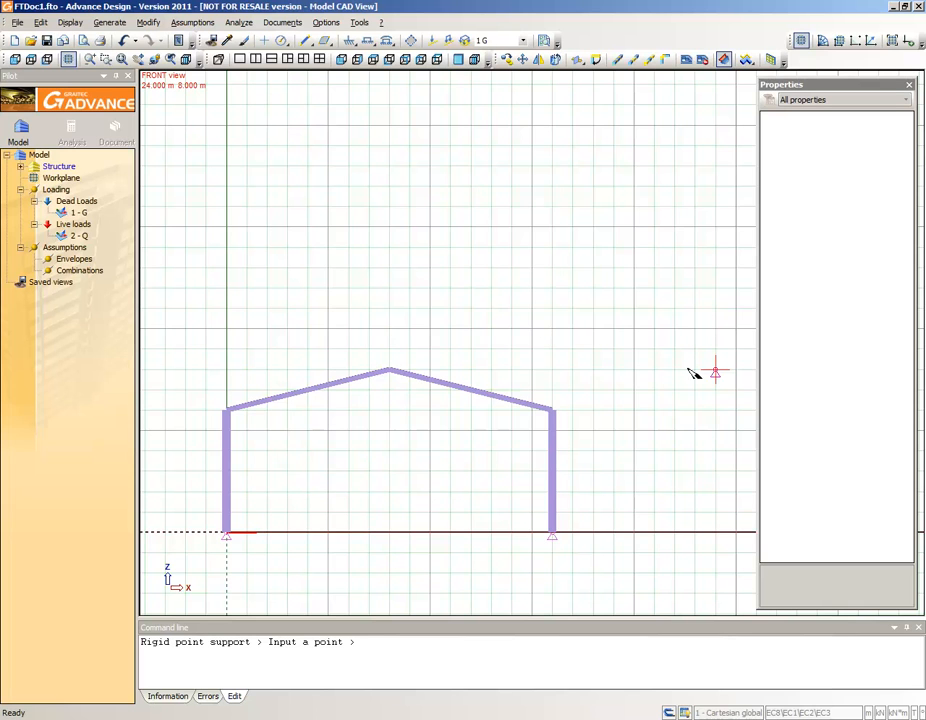
- Create a linear load with FZ -50 kN in the live load case along the first rafter, from eaves to ridge
right_click(75, 237)
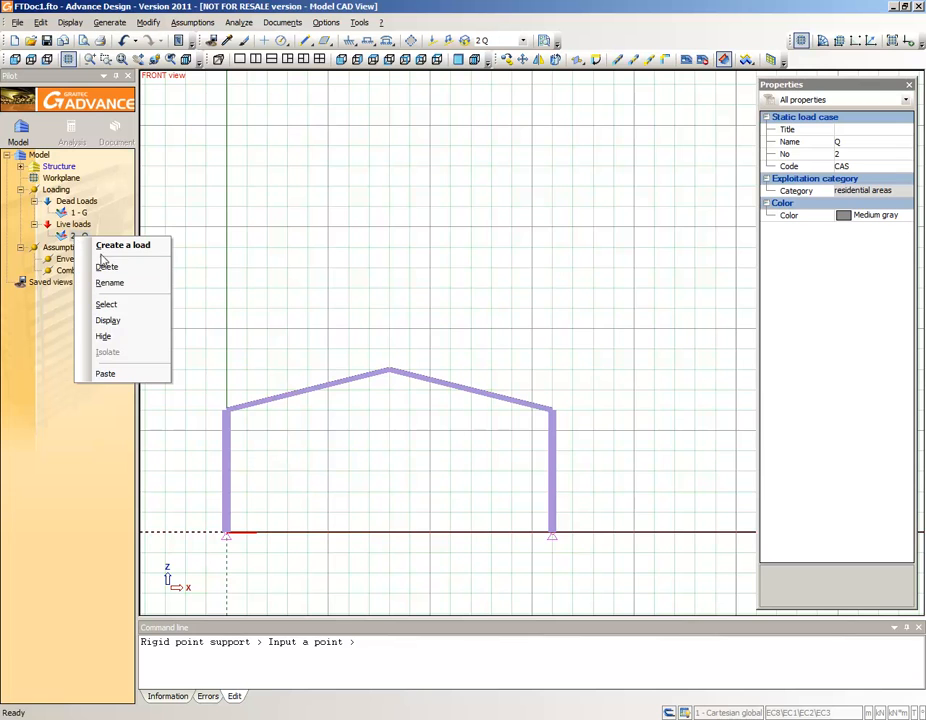
click(110, 246)
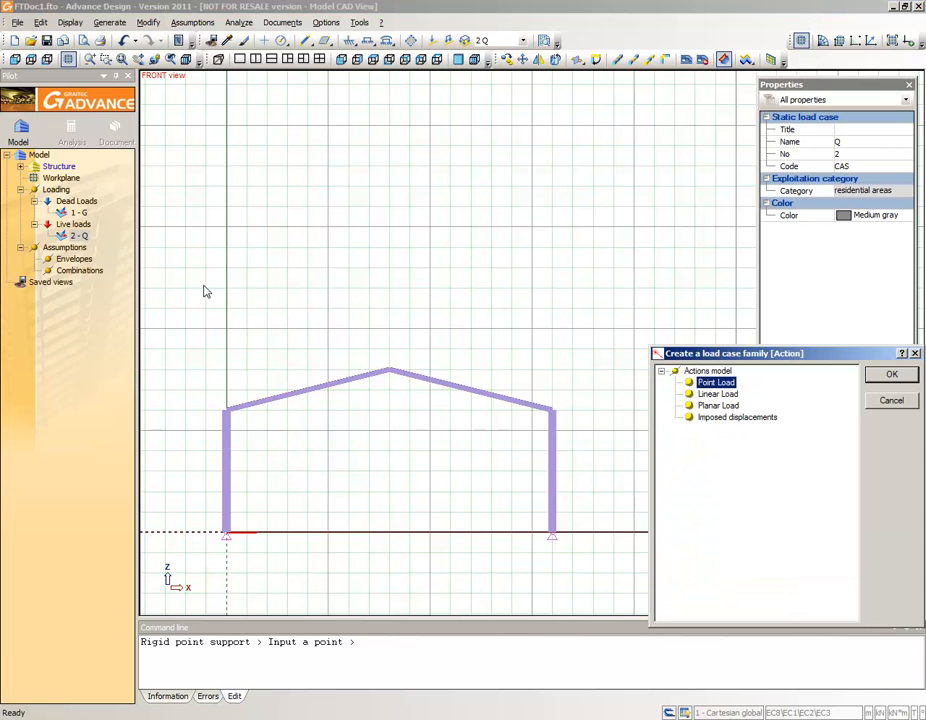
click(731, 395)
click(892, 376)
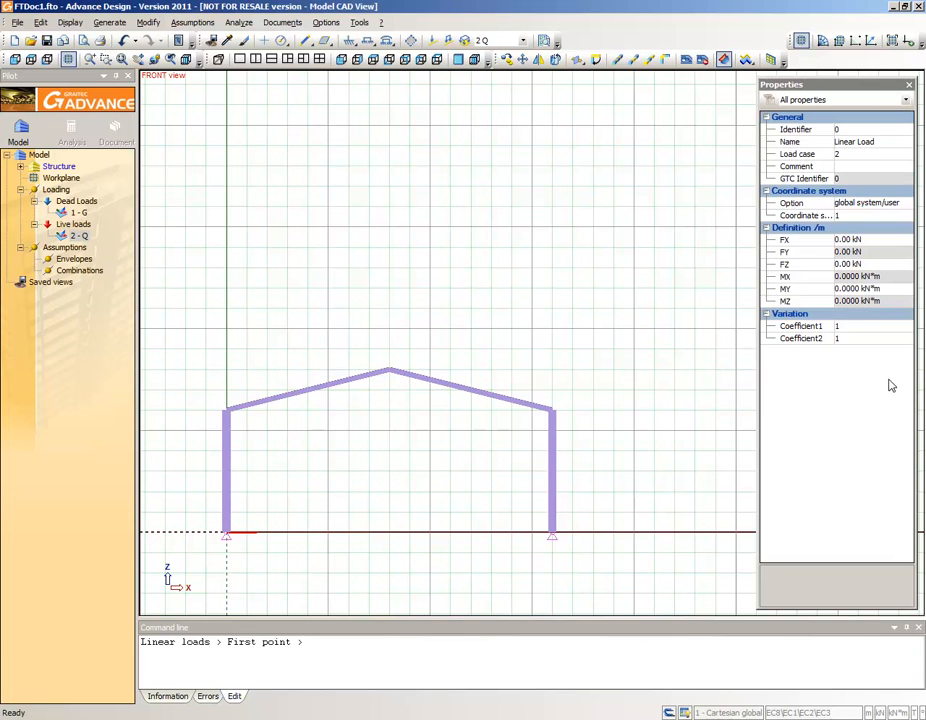
click(843, 263)
text(-50)
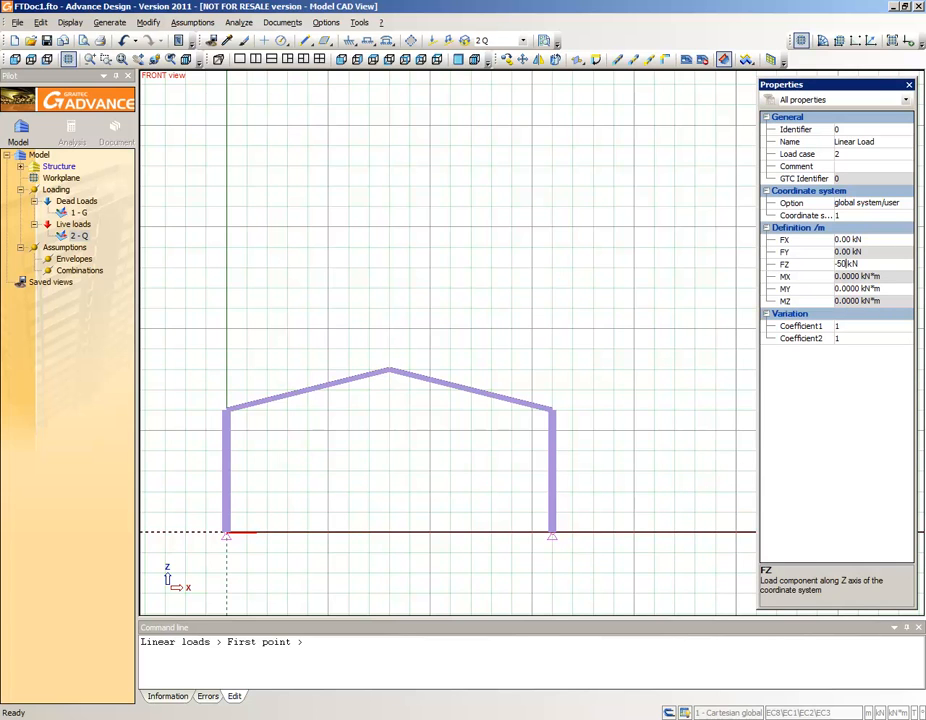
key(Return)
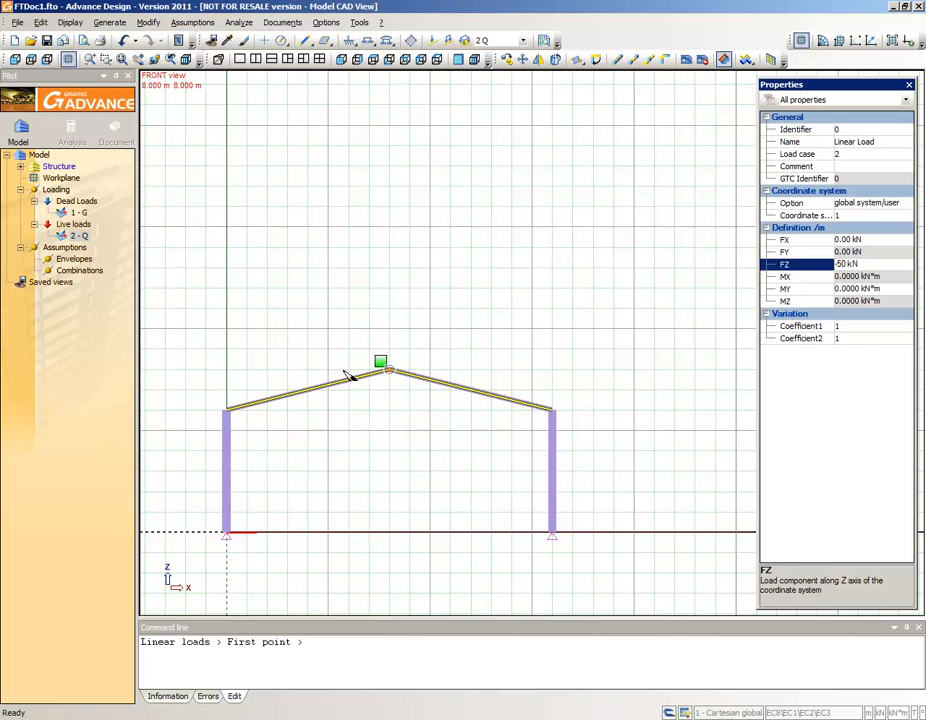
click(229, 412)
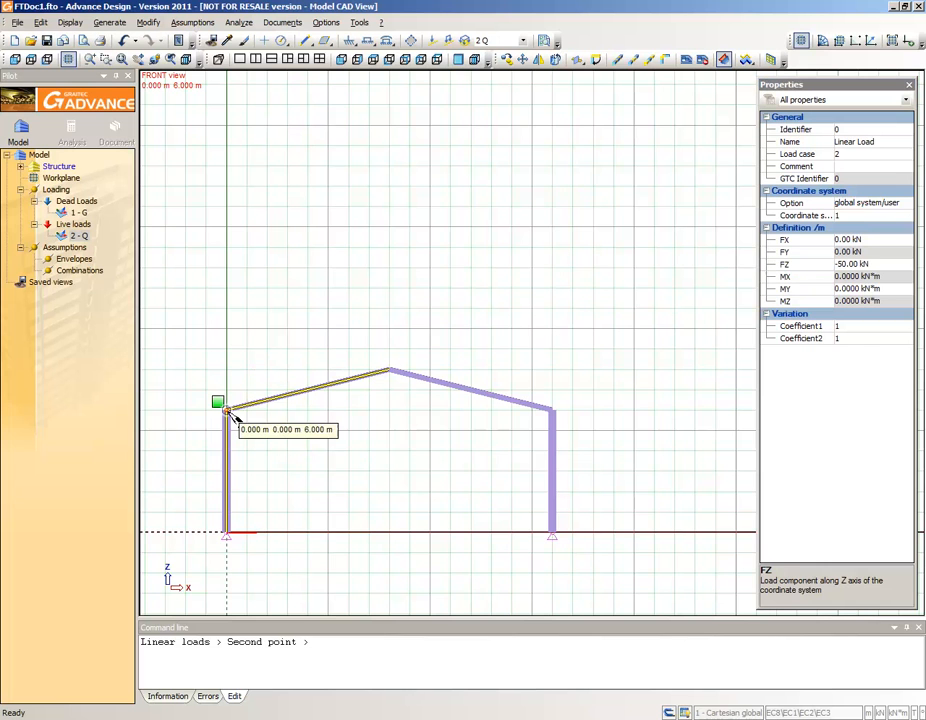
click(389, 372)
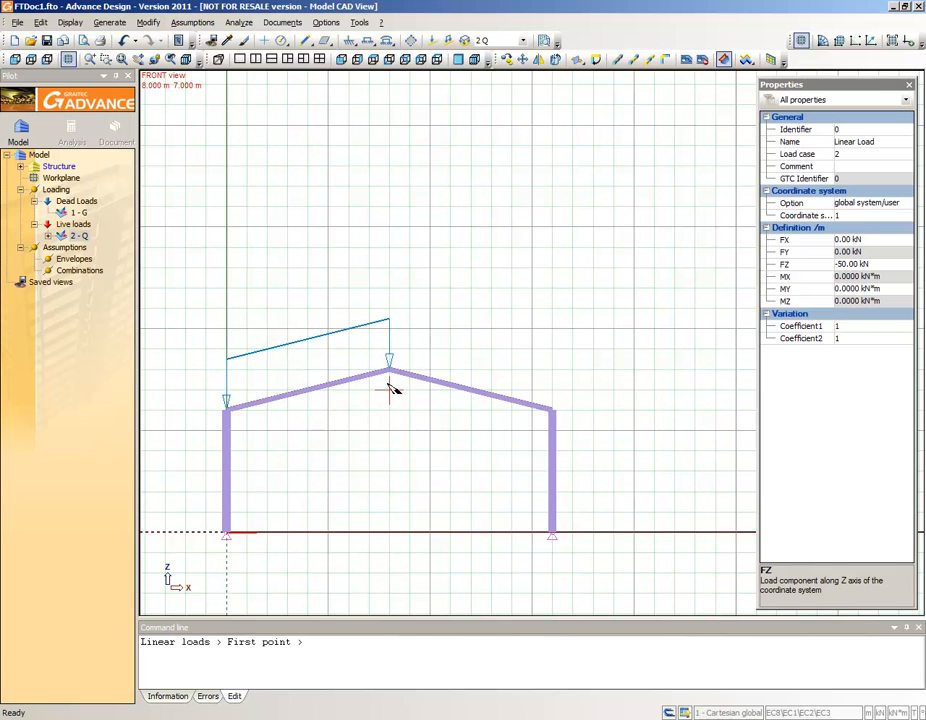
- Add the same linear load along the second rafter, from the ridge to the top of the copied column
click(391, 379)
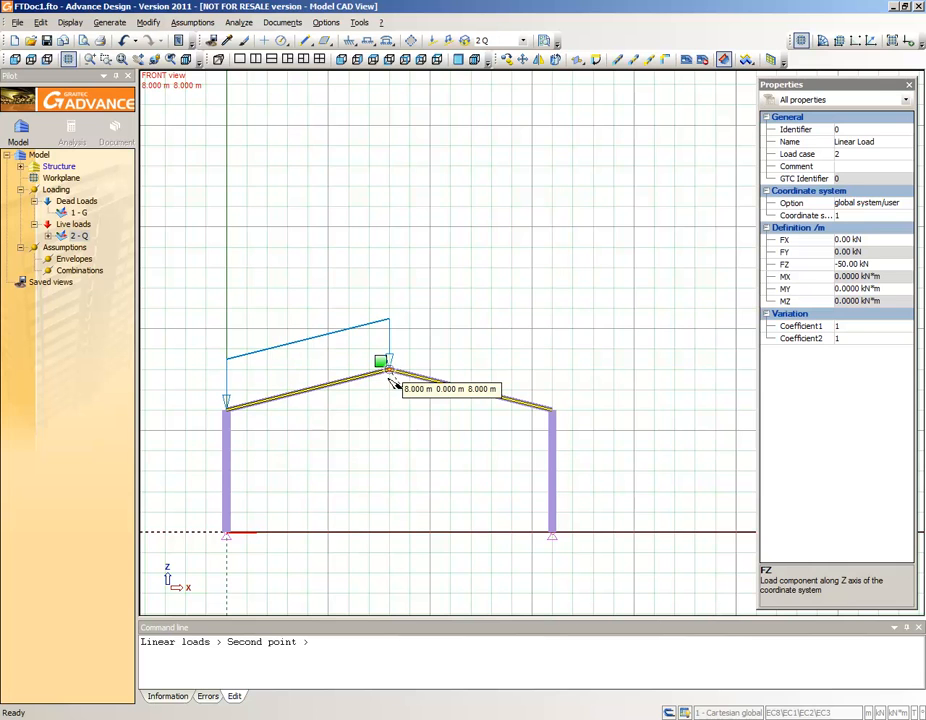
click(545, 419)
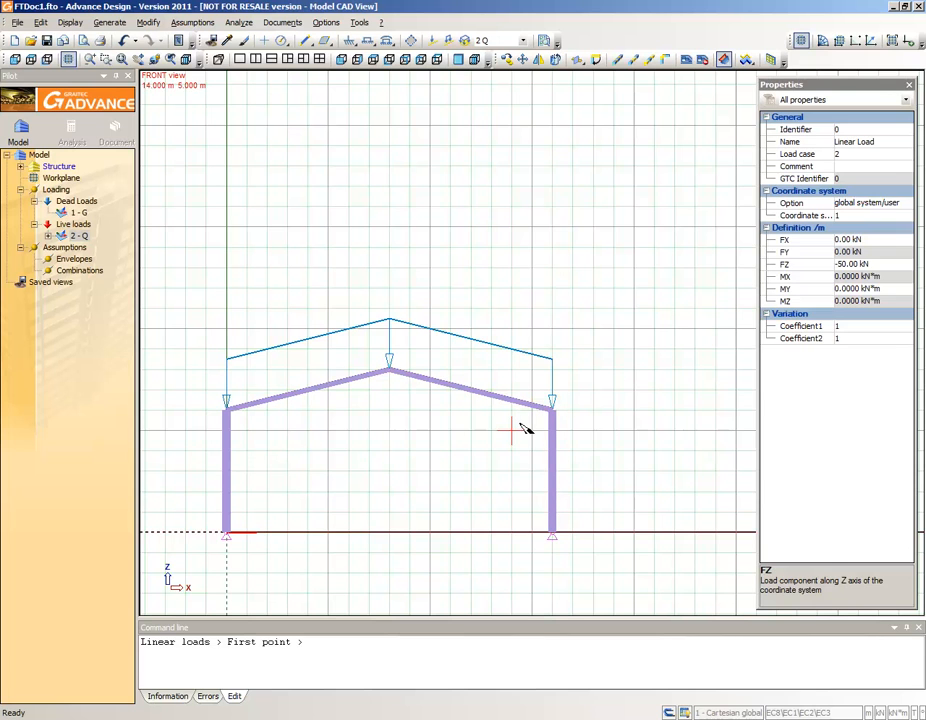
key(Escape)
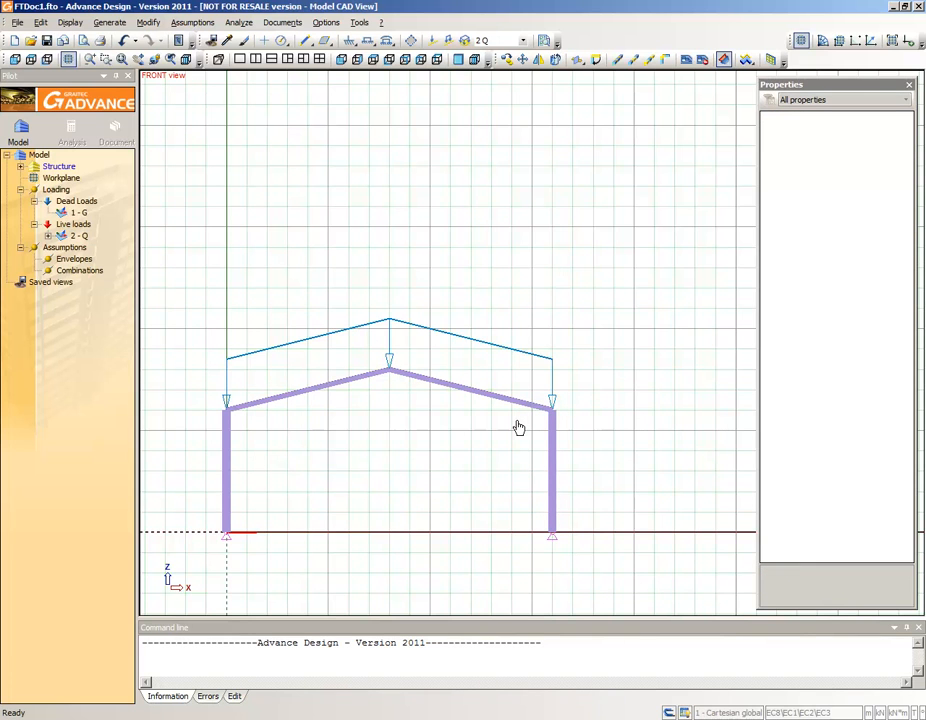
- Add a load combination with coefficient 1 for case 1 and coefficient 1 for case 2
click(86, 273)
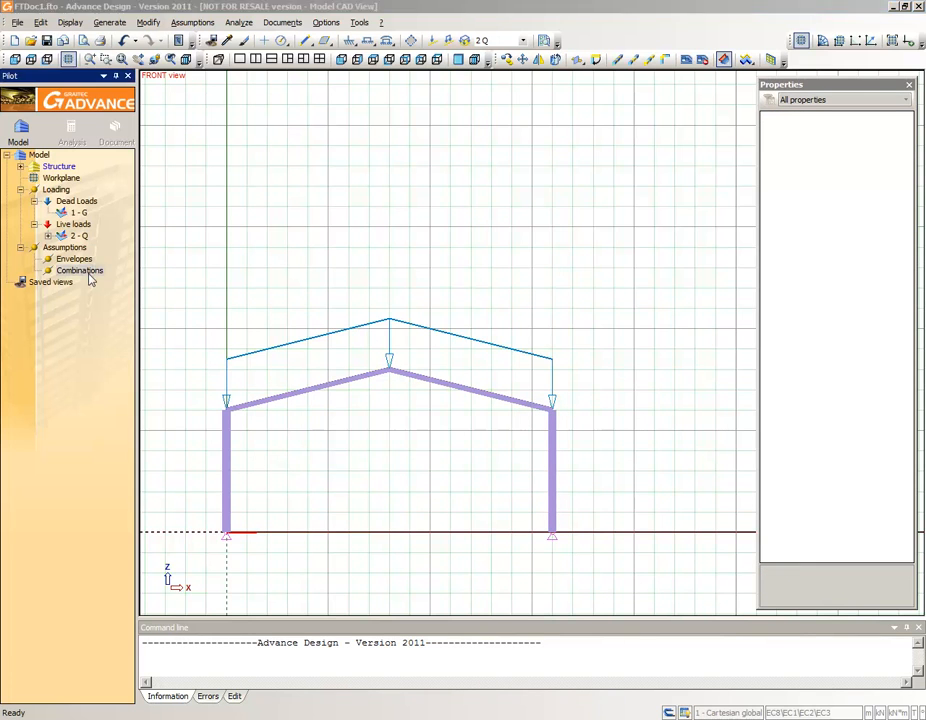
double_click(88, 272)
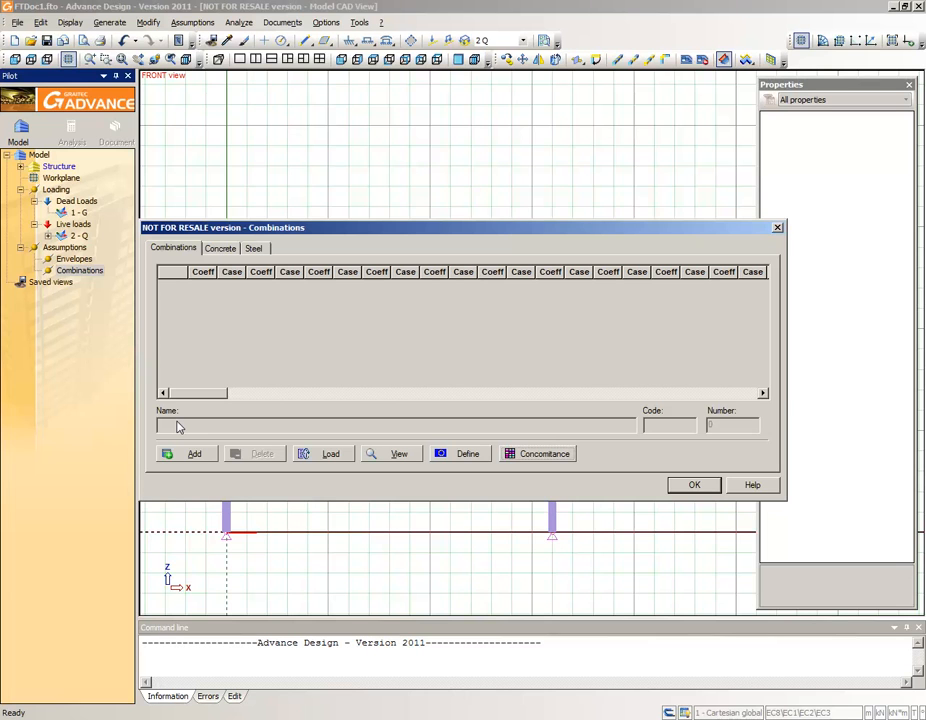
click(183, 453)
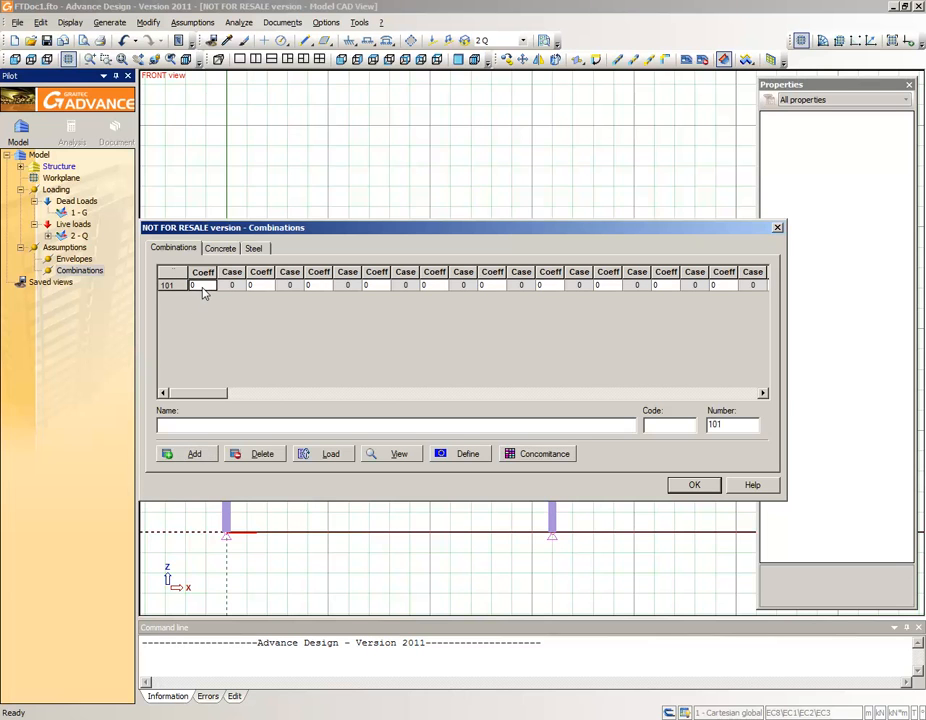
text(1)
click(230, 286)
text(1)
click(266, 285)
text(1)
click(285, 290)
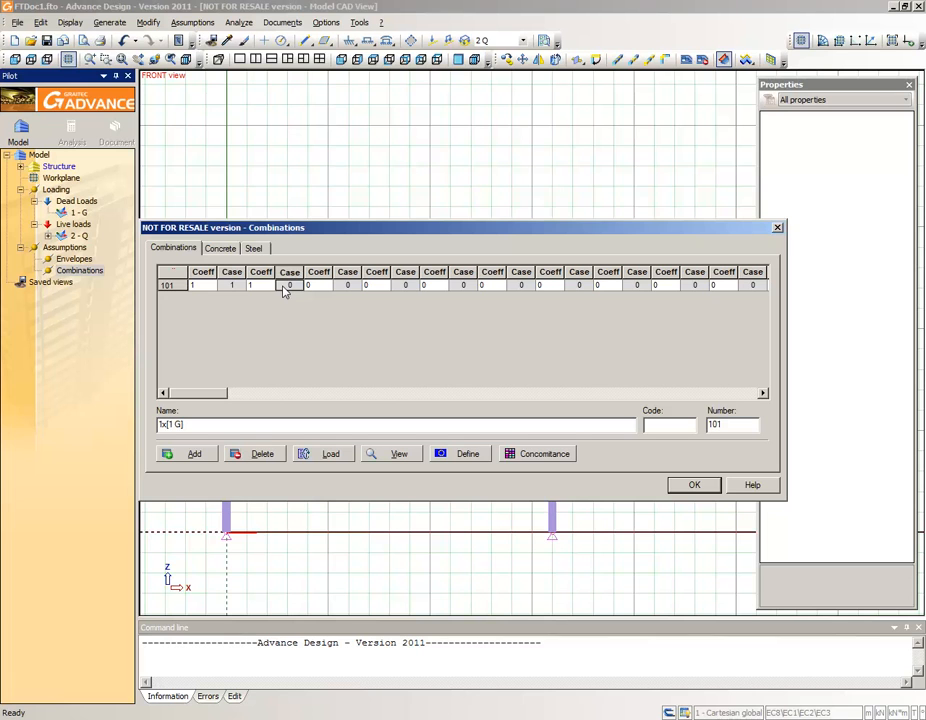
text(2)
- Add a second load combination with coefficient 1.35 for the dead load and 1.5 for the live load, and accept the combinations
click(190, 454)
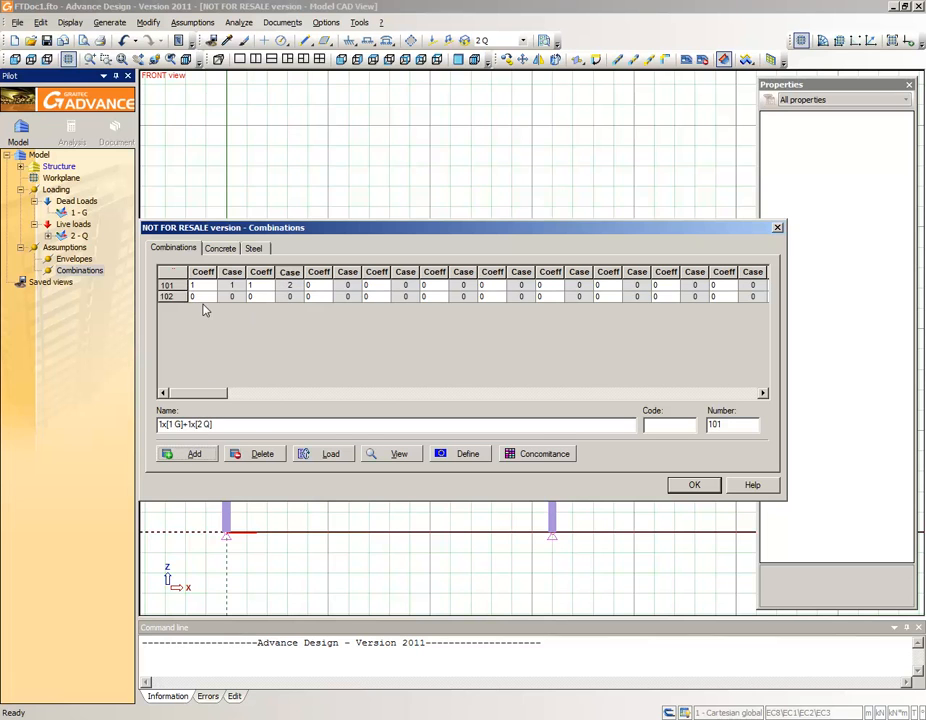
click(202, 297)
text(1.35)
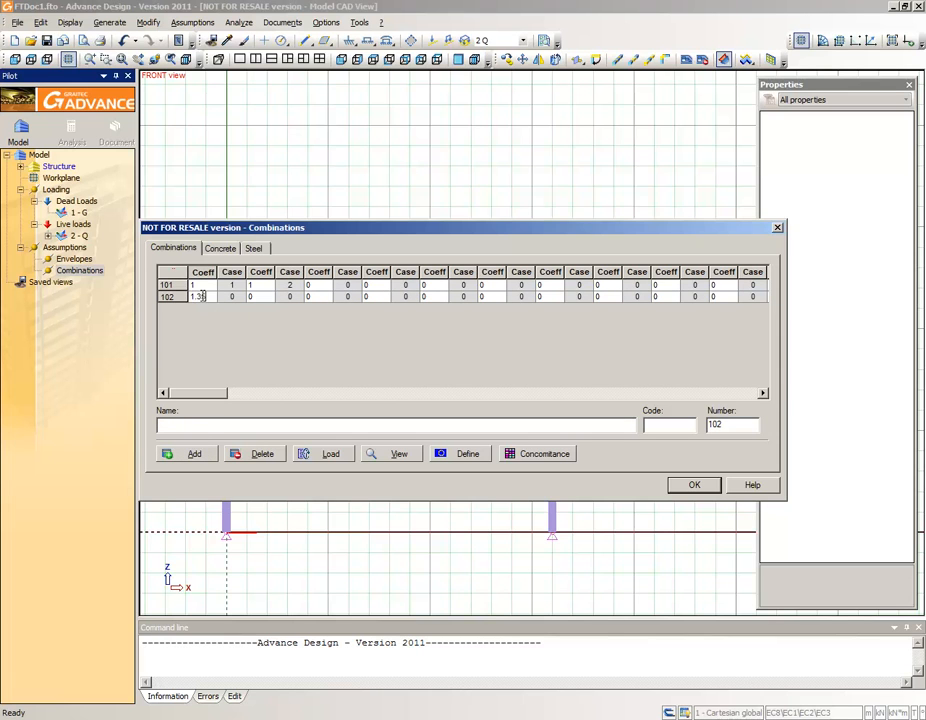
key(Tab)
text(1)
key(Tab)
text(1.5)
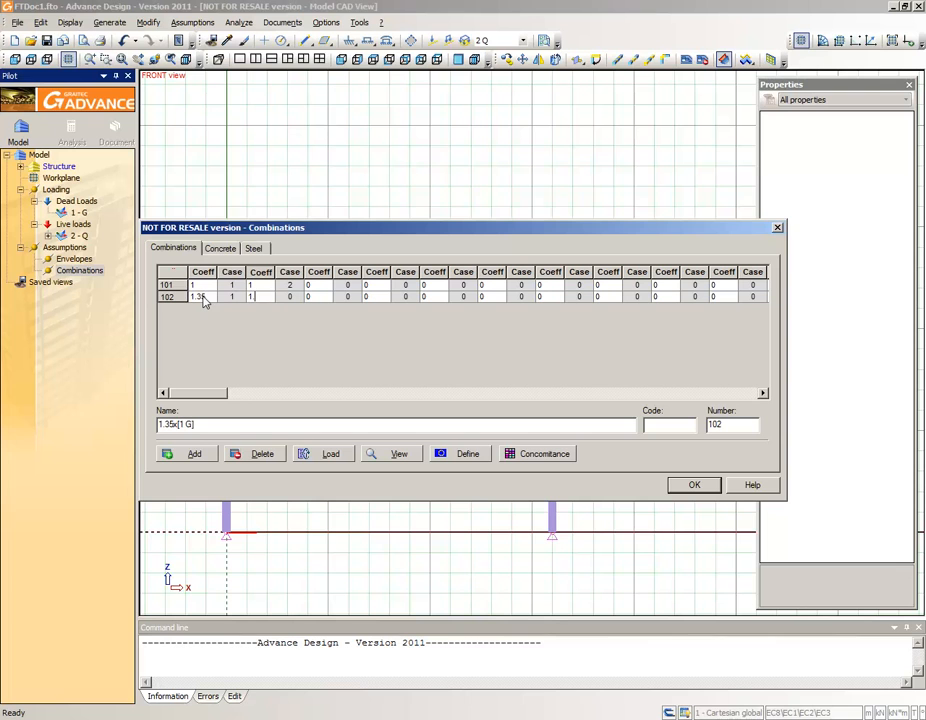
key(Tab)
click(694, 484)
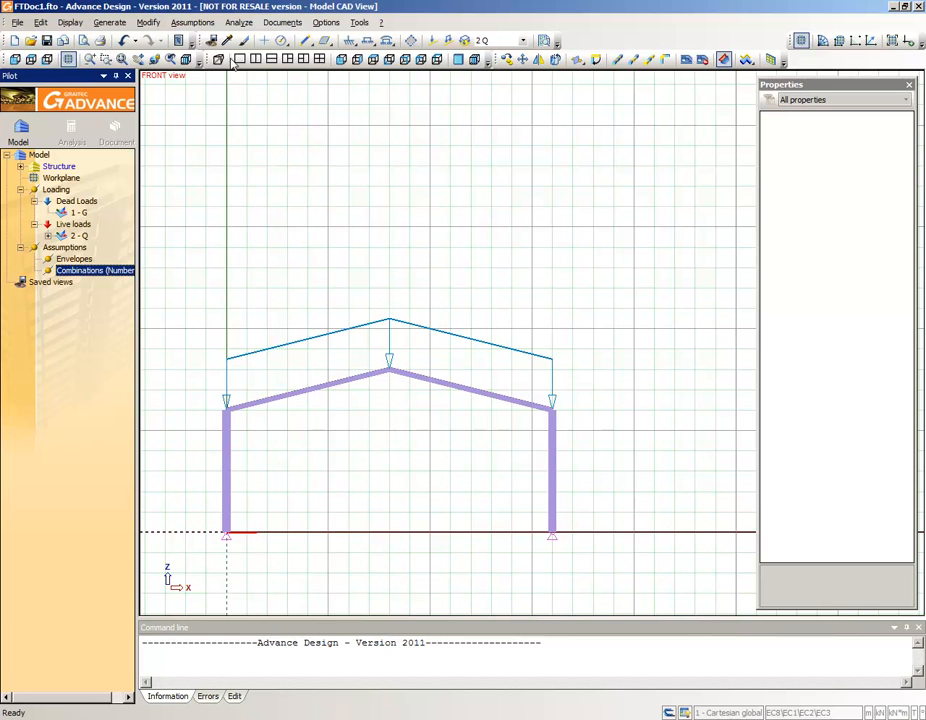
- Create the analysis model and run the calculation sequence with Verify and FE calculation enabled
click(238, 22)
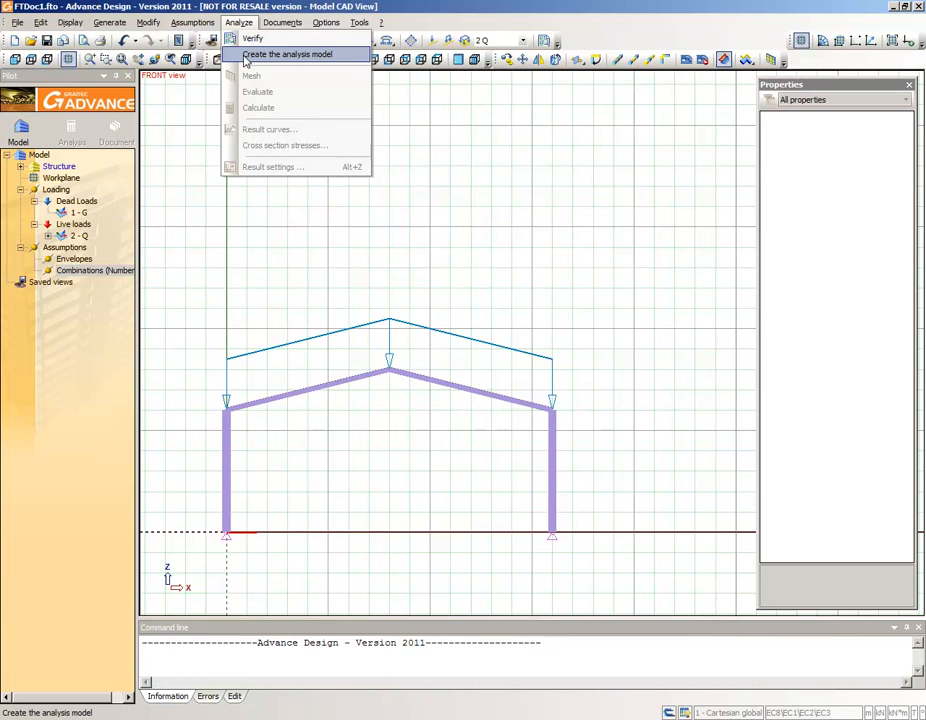
click(245, 56)
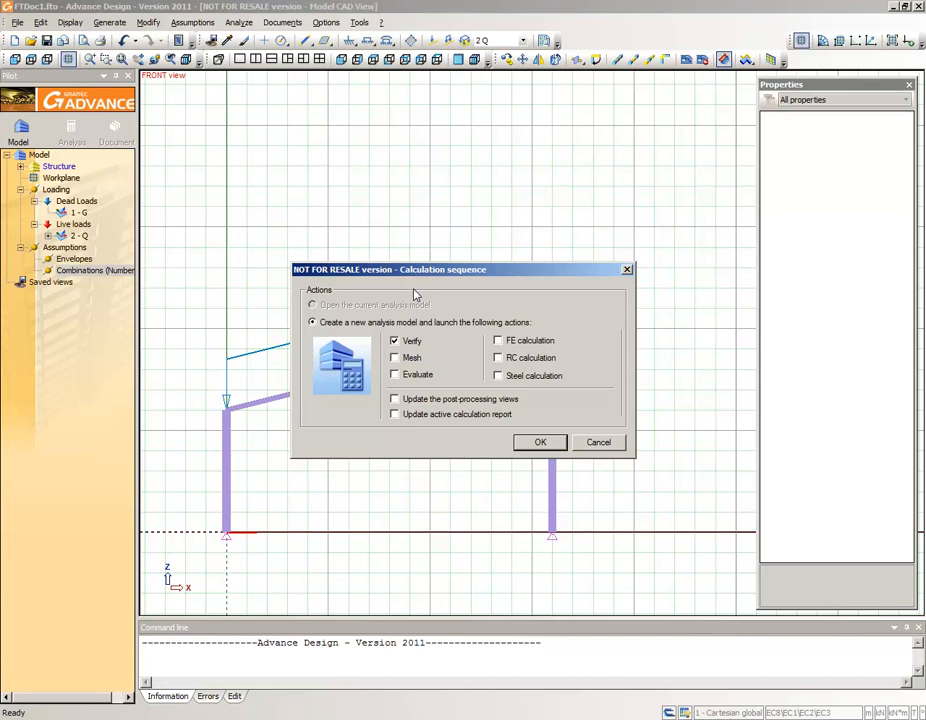
click(499, 341)
click(537, 441)
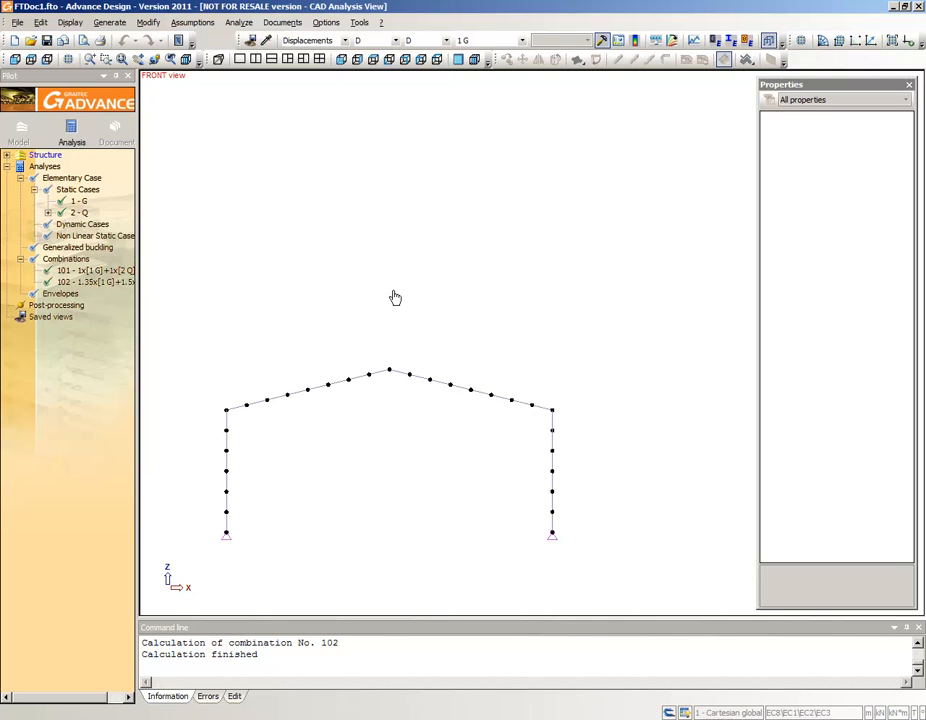
click(122, 60)
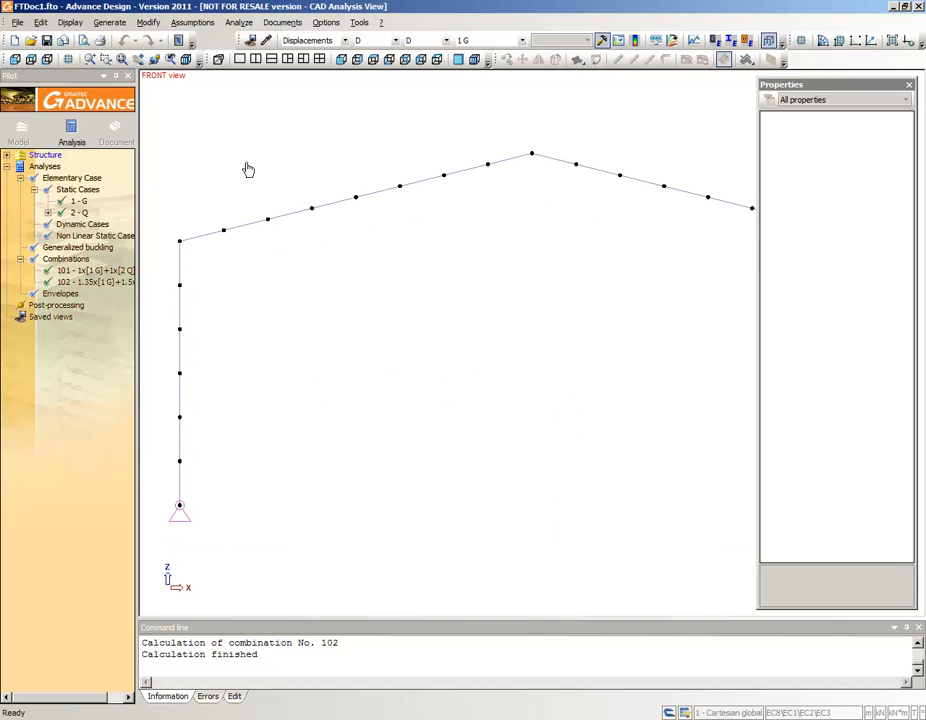
- Limit the displacement results to case 1 G by excluding case 2 Q and combinations 101 and 102
click(908, 86)
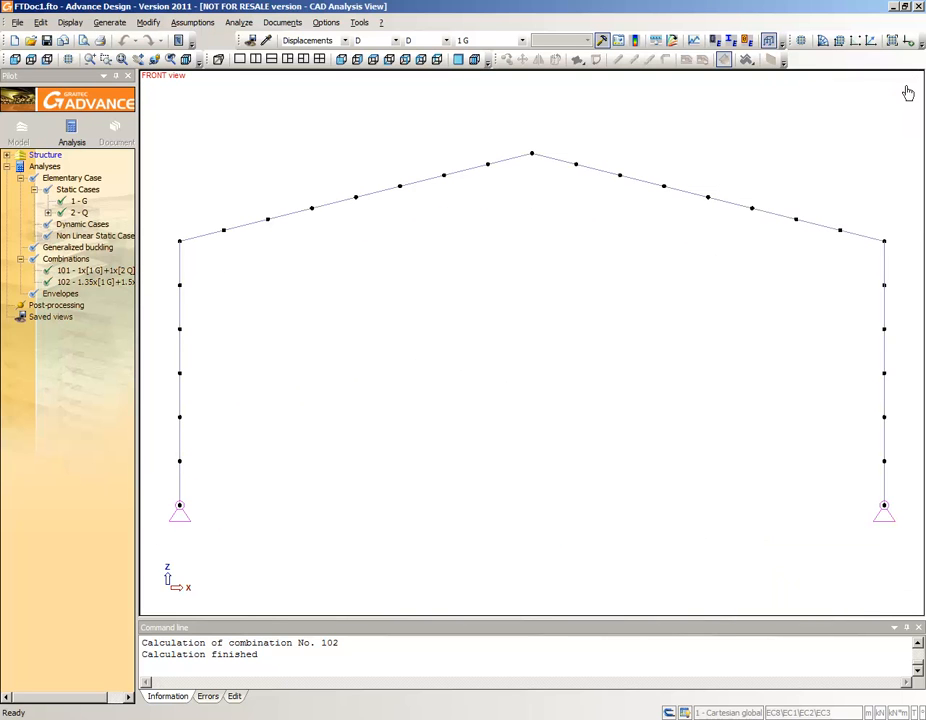
click(619, 41)
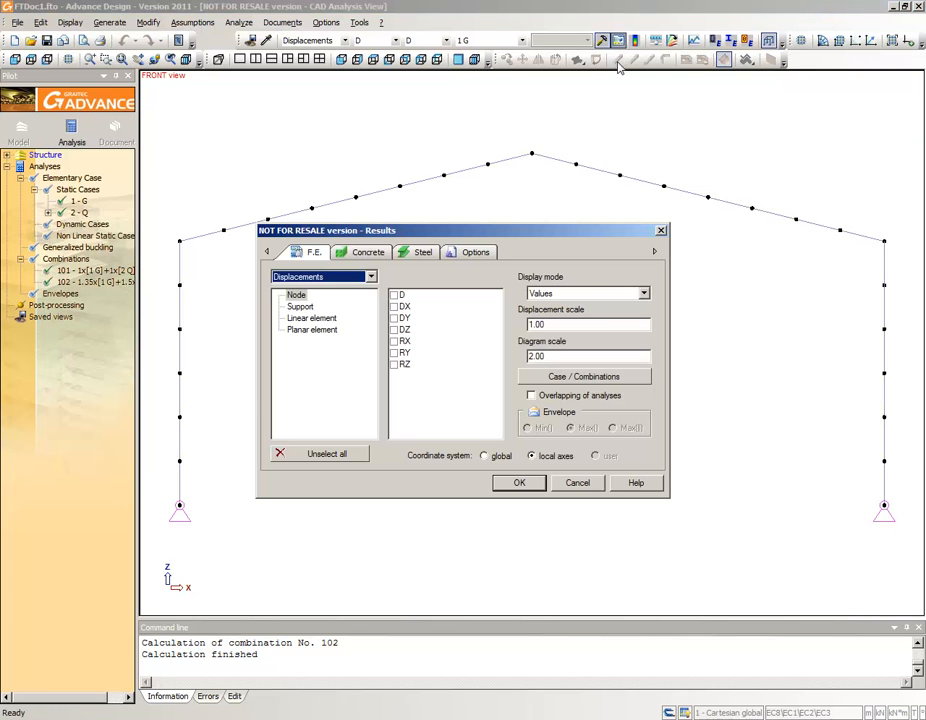
click(549, 379)
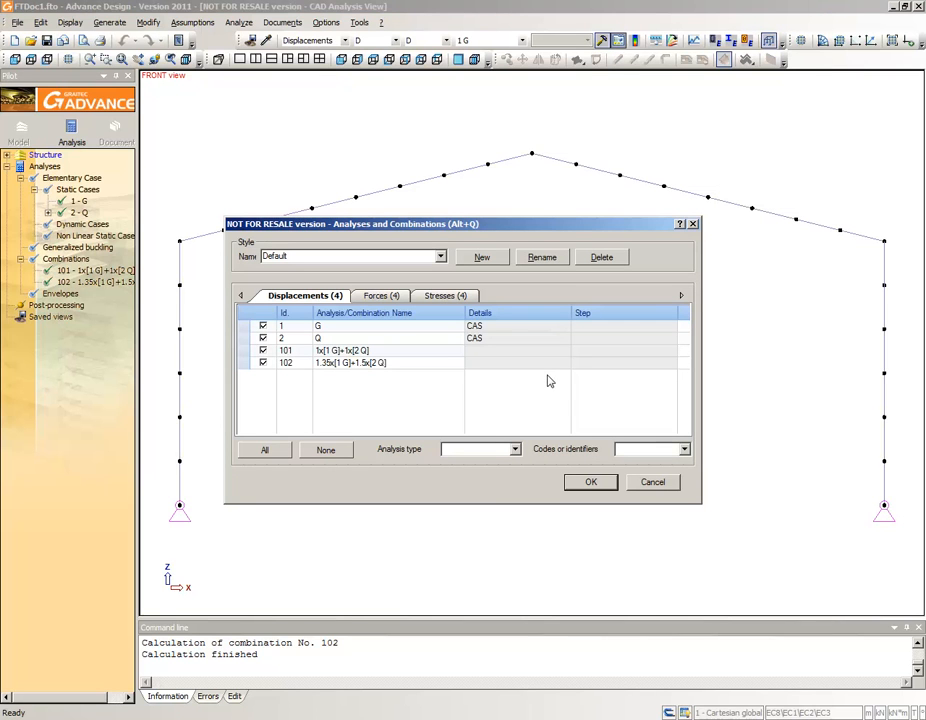
click(263, 338)
click(263, 351)
click(263, 363)
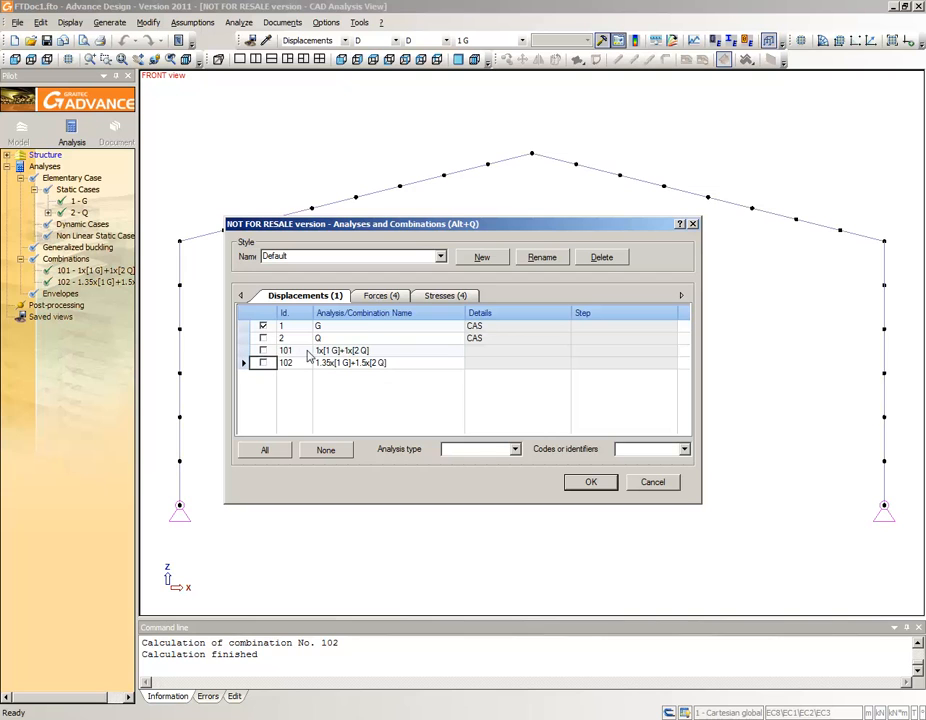
- Limit the force and stress results to case 1 G as well, excluding case 2 Q and combinations 101 and 102, and accept
click(378, 296)
click(263, 338)
click(263, 351)
click(263, 363)
click(440, 296)
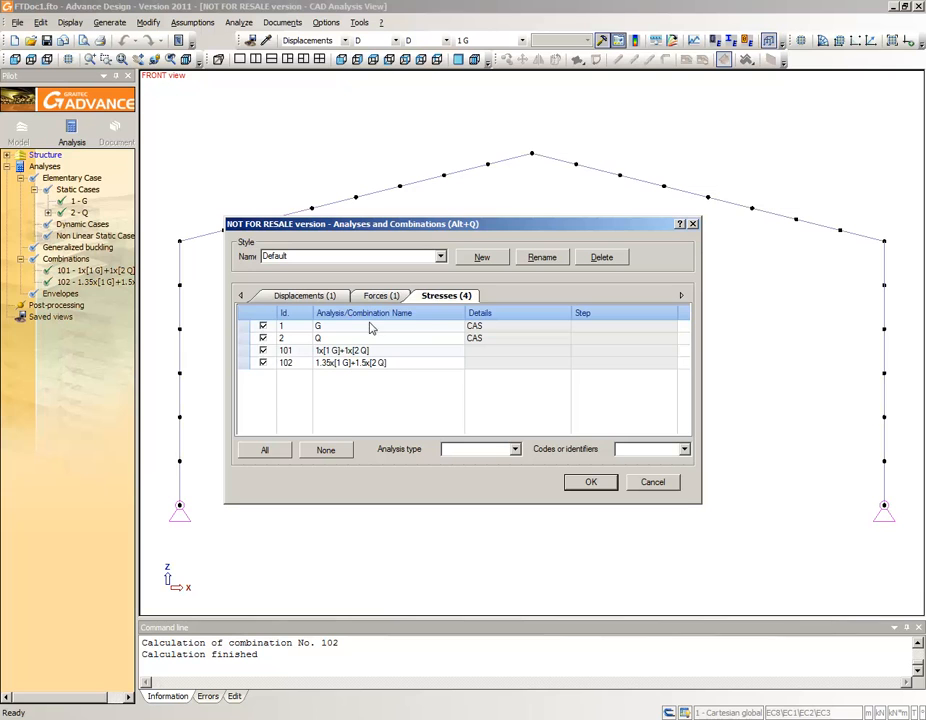
click(263, 338)
click(263, 351)
click(263, 363)
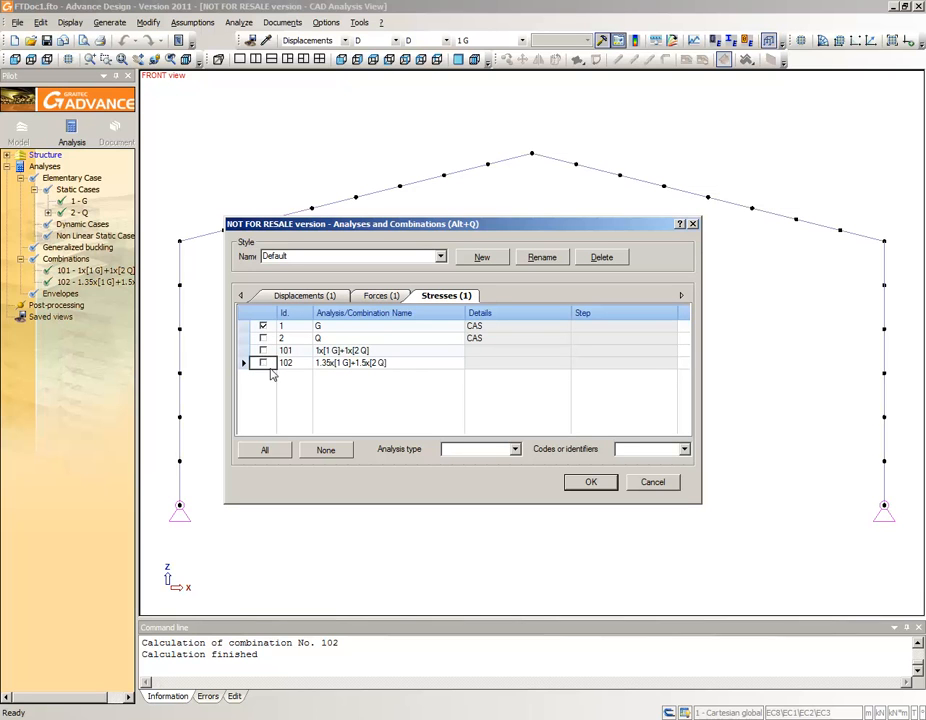
click(583, 487)
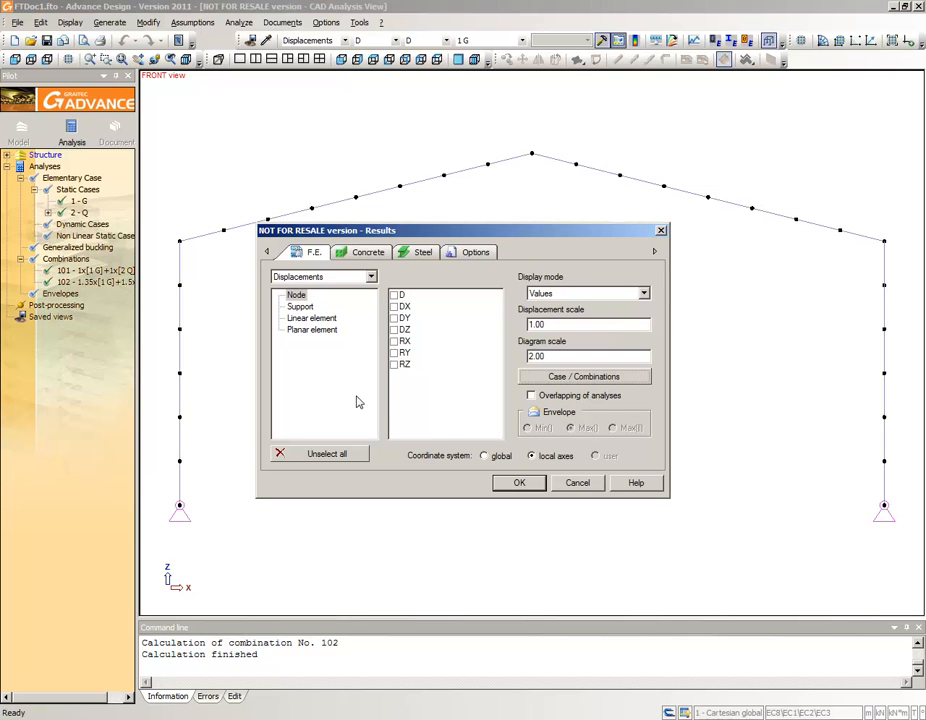
- Select the My force for linear elements as the result to display
click(311, 318)
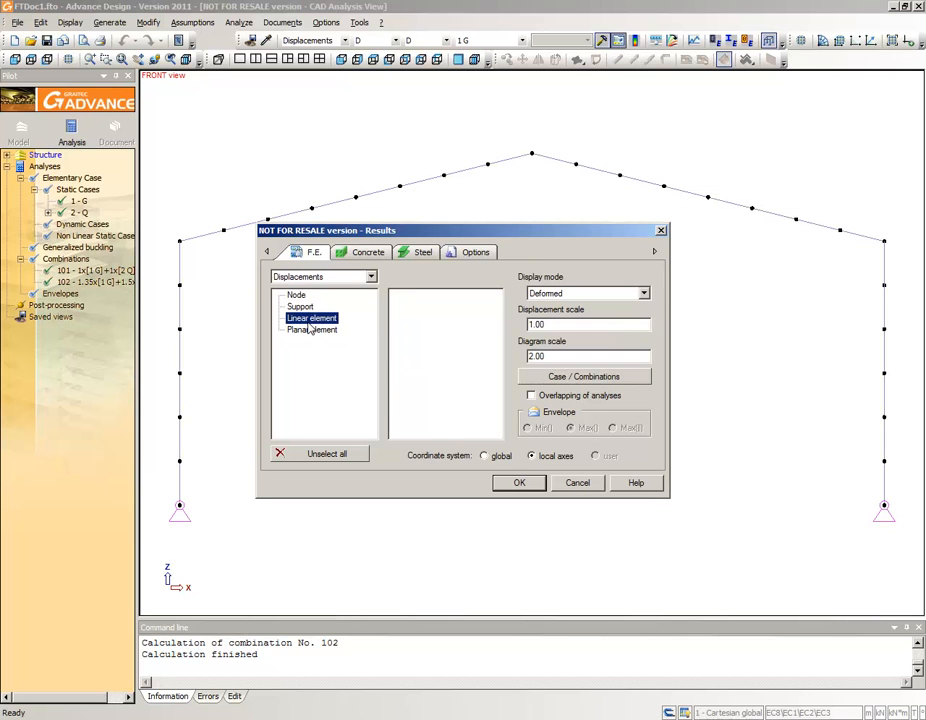
click(368, 278)
click(288, 299)
click(311, 329)
click(394, 343)
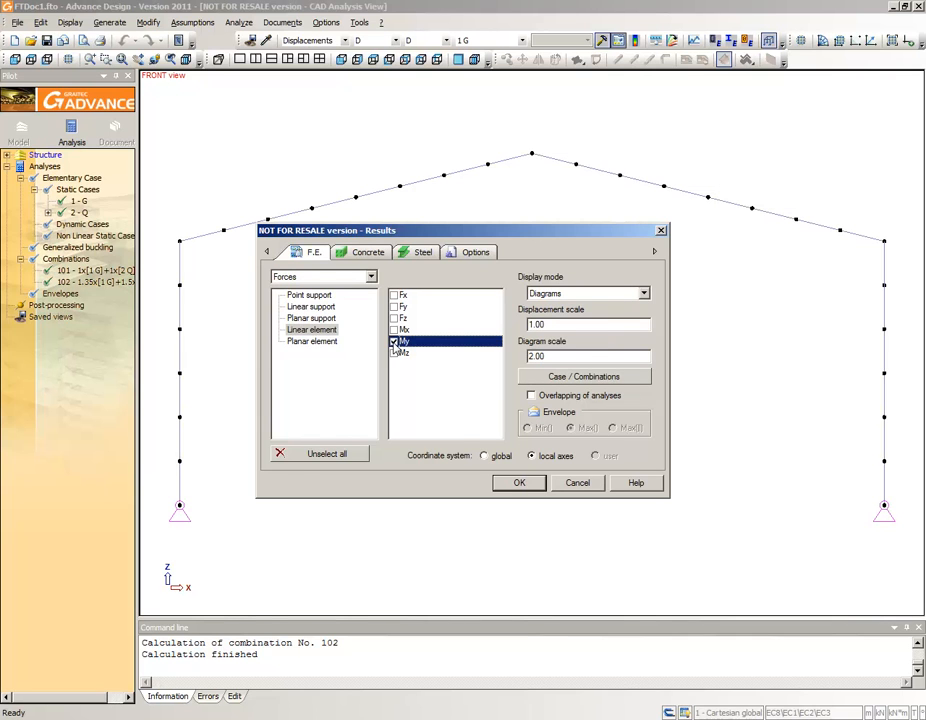
- Display the My diagram with values on diagrams and a slightly larger font, and save it as a post-processing view
click(472, 254)
click(284, 401)
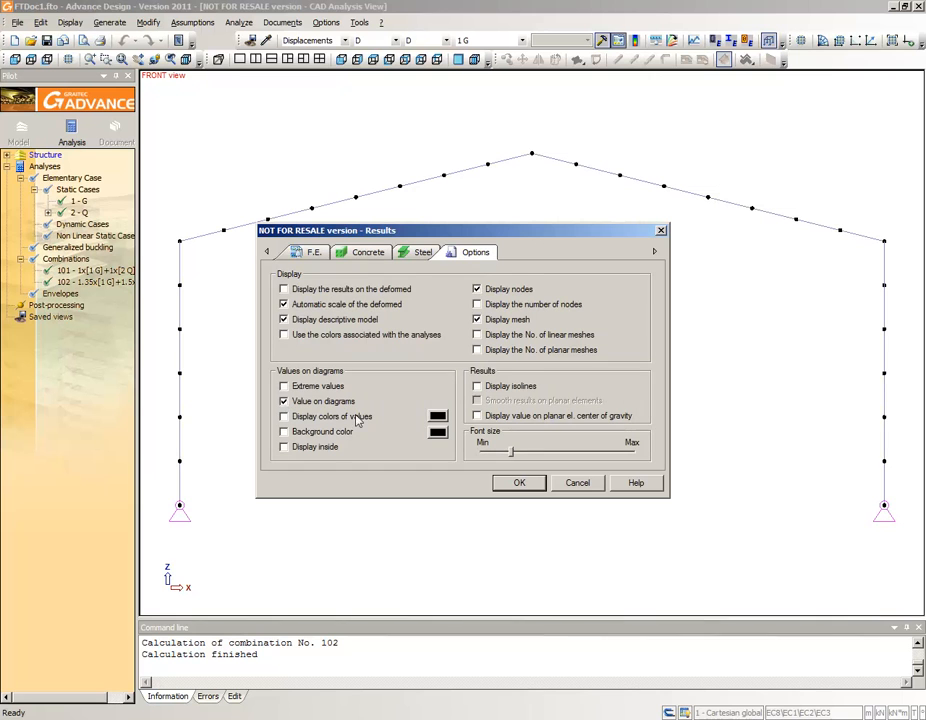
drag(510, 452, 517, 452)
click(517, 482)
scroll(460, 391, down, 3)
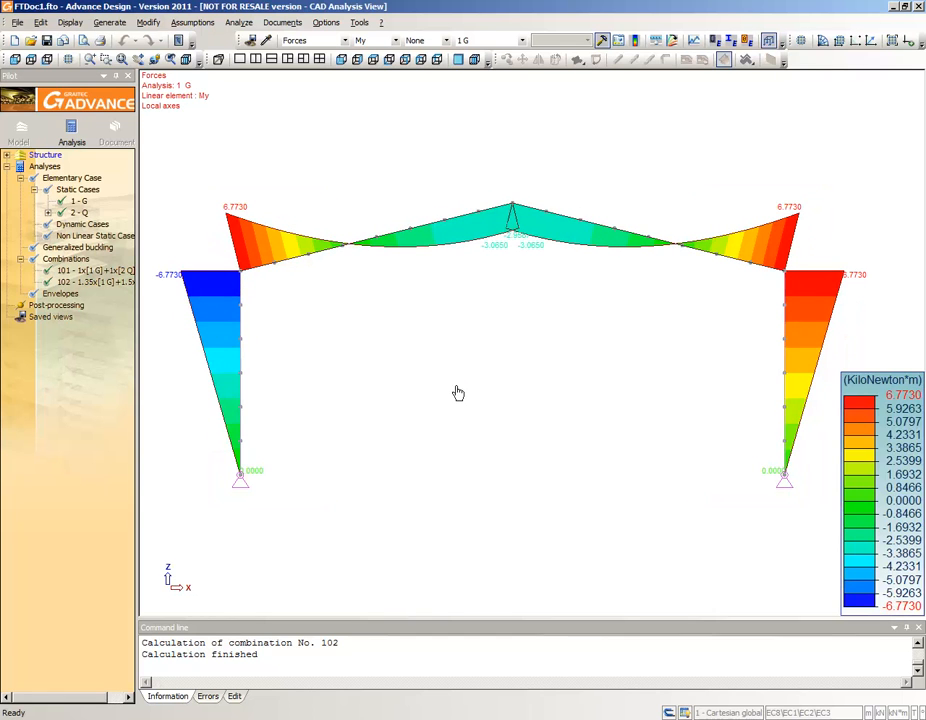
click(251, 40)
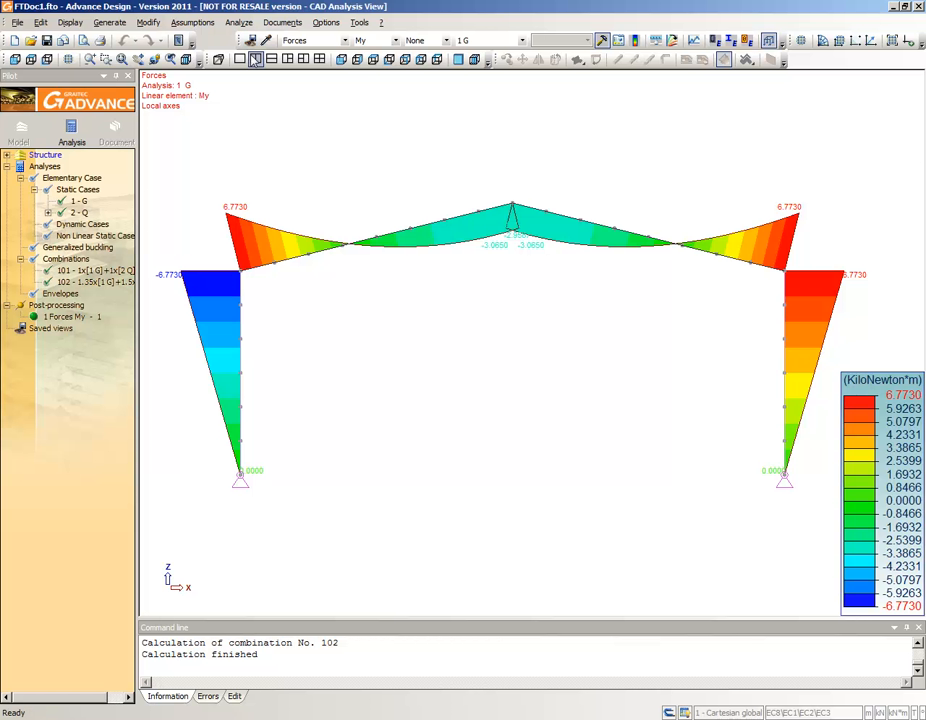
- Display the displacements D for case 1 G and save them as a post-processing view
click(340, 40)
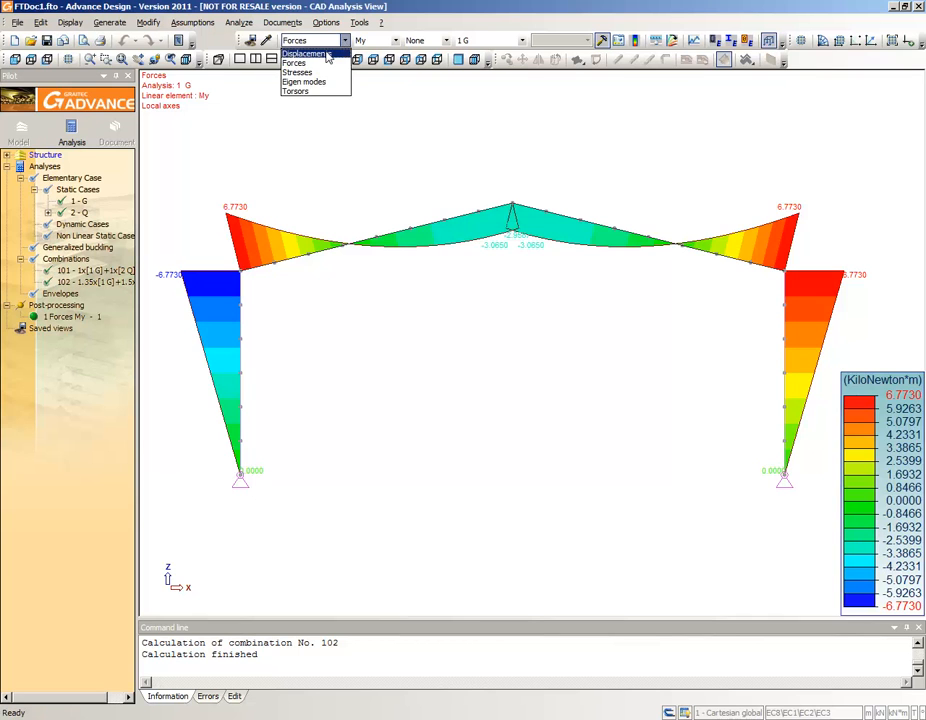
click(310, 53)
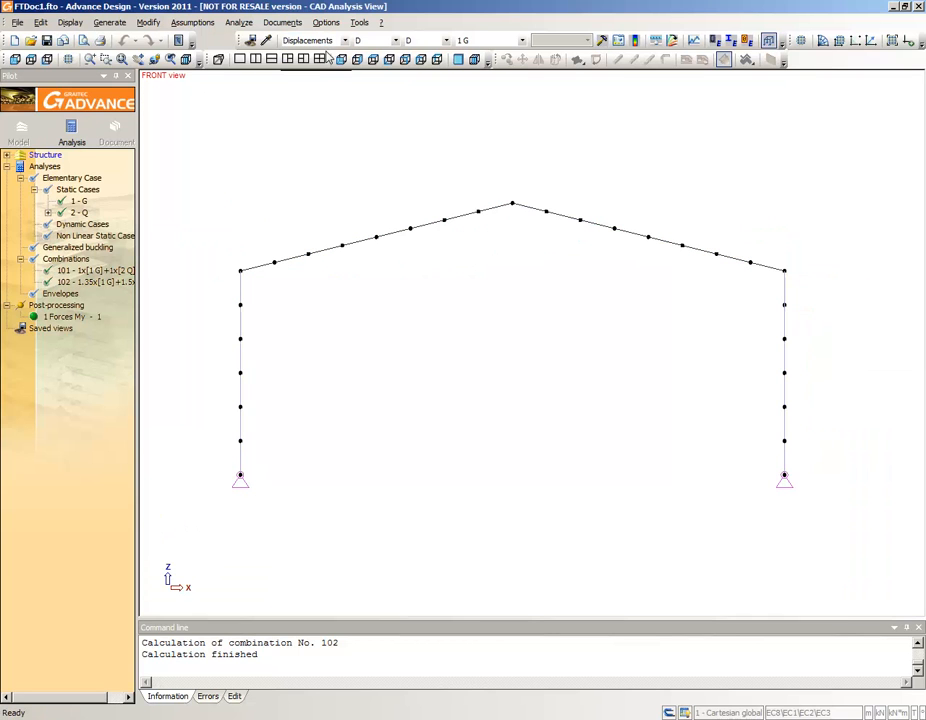
click(603, 41)
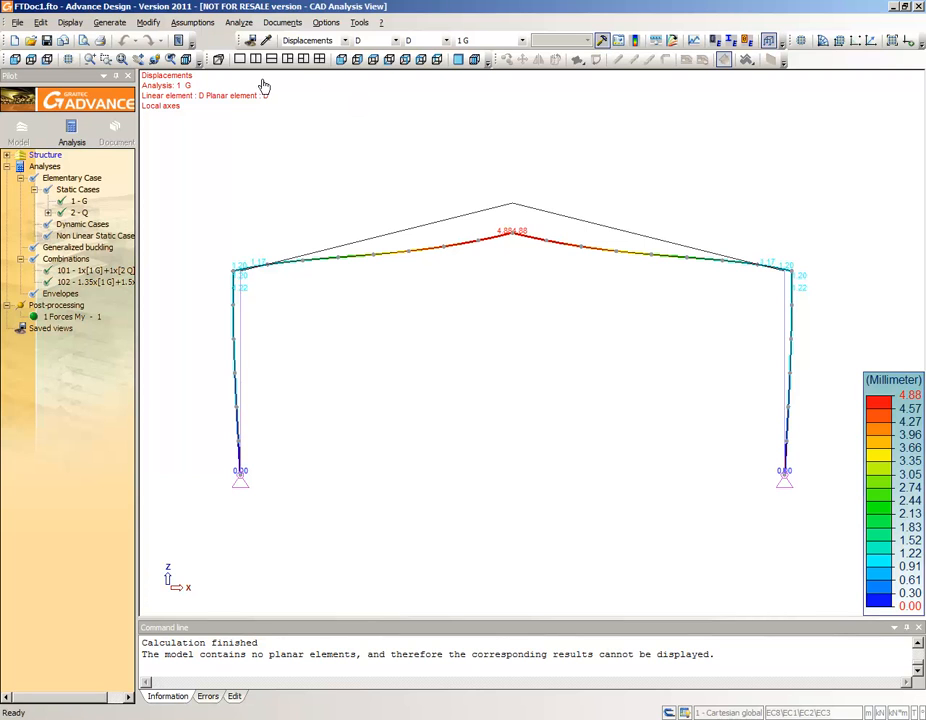
click(250, 40)
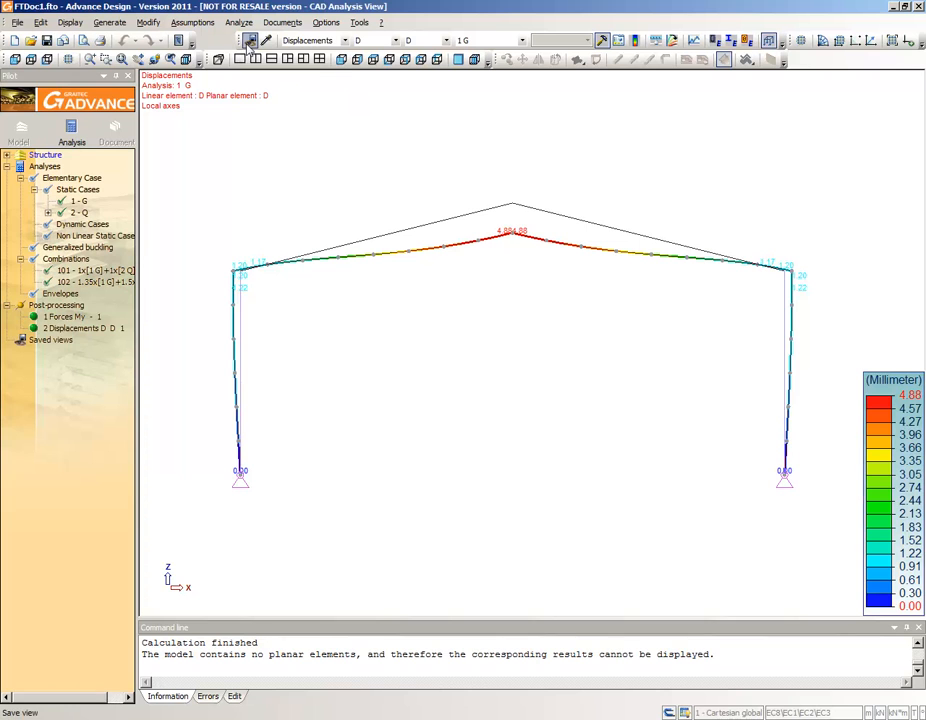
- Display the Fz force diagram of the linear elements for case 1 G and save it as a post-processing view
click(320, 40)
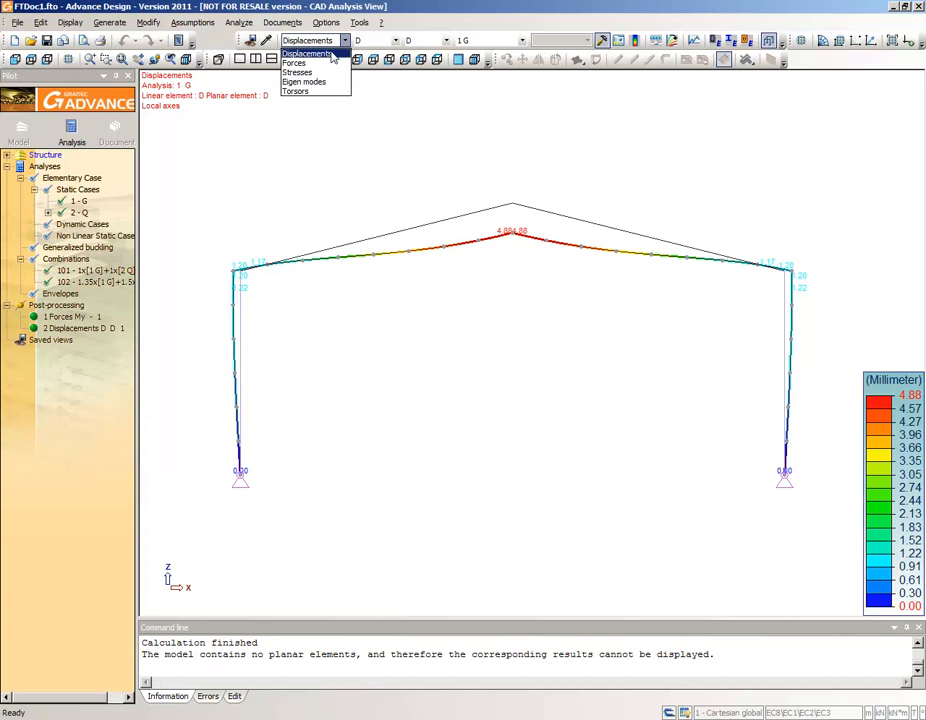
click(300, 58)
click(395, 40)
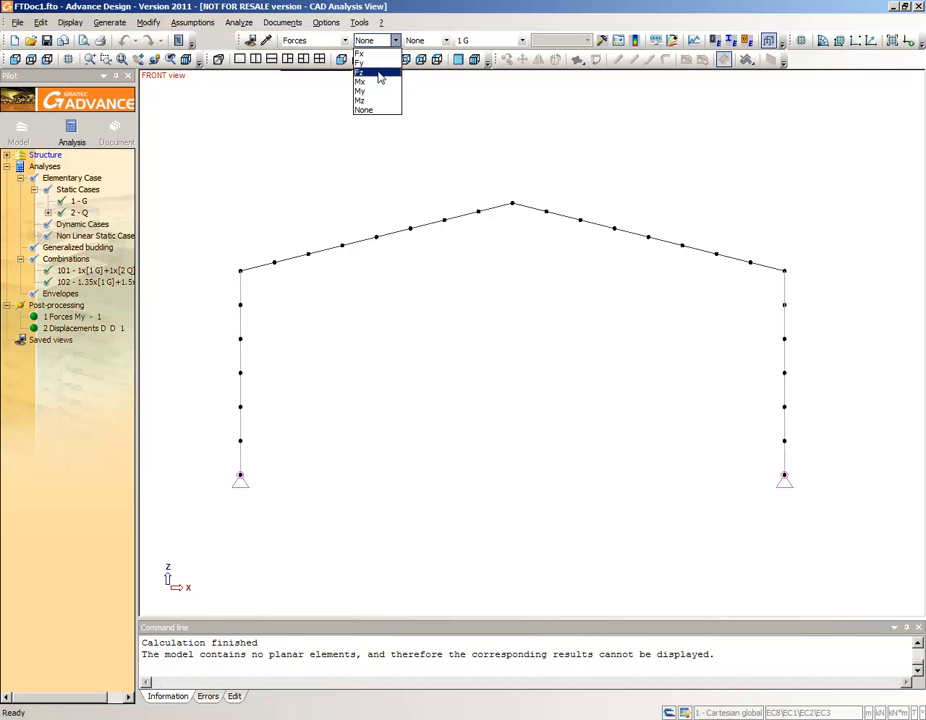
click(379, 73)
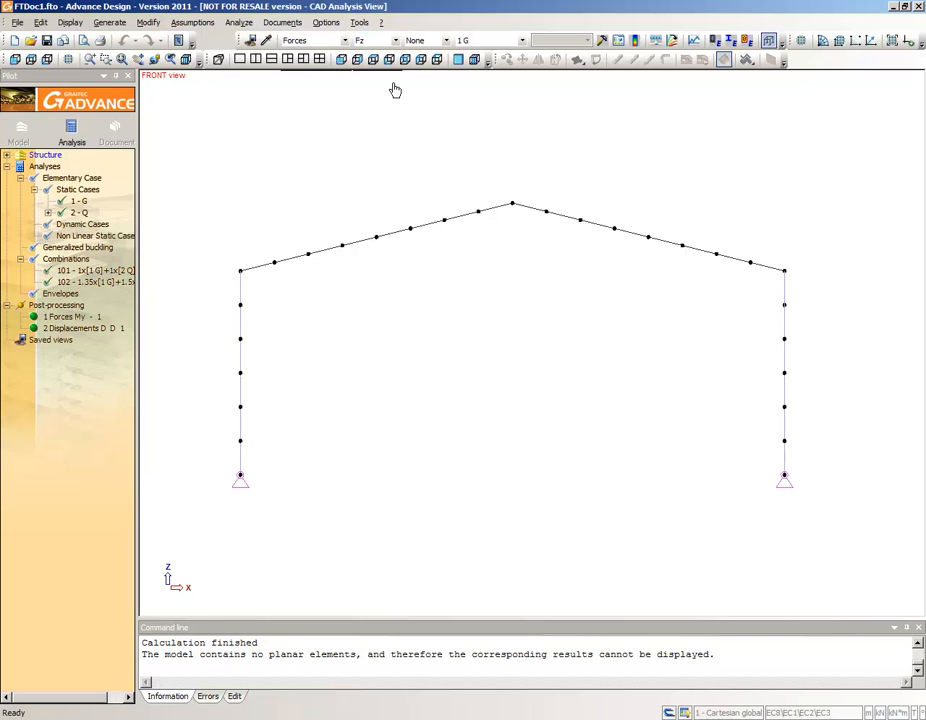
click(599, 43)
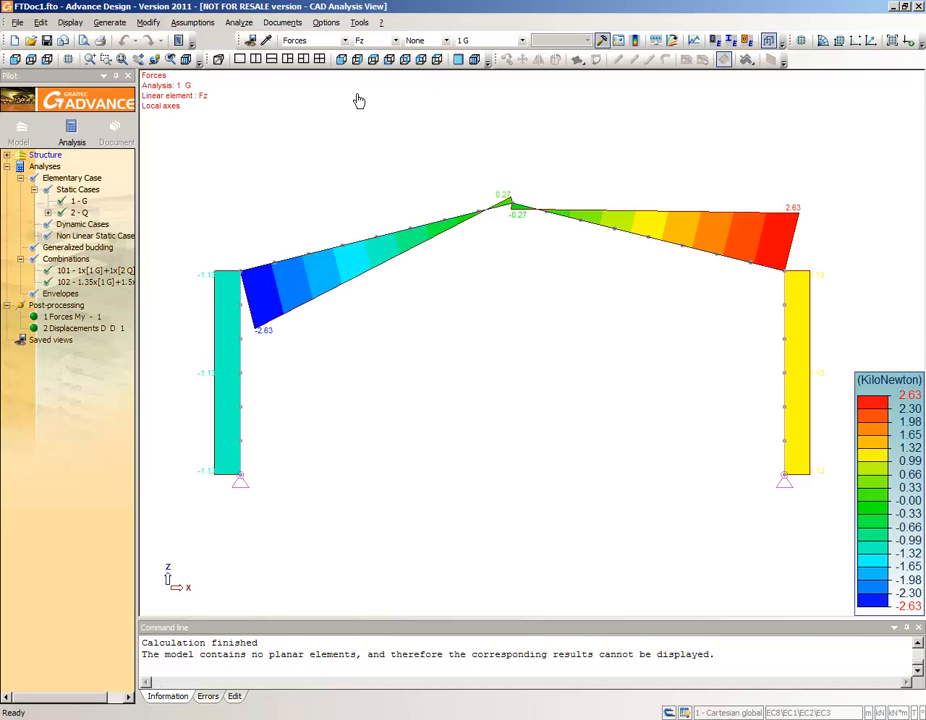
click(249, 41)
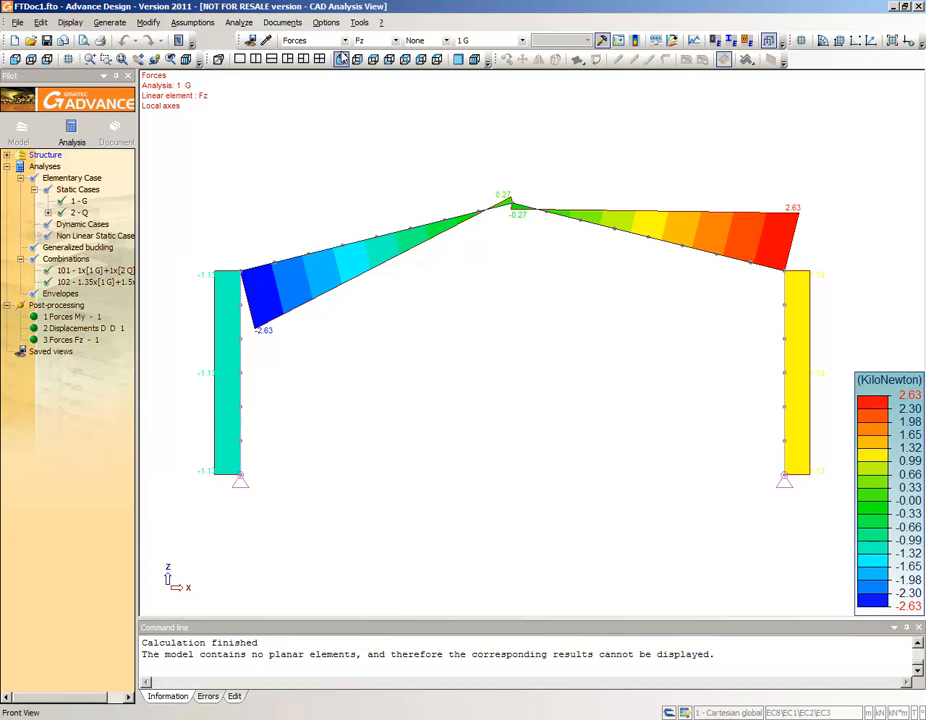
- Display the Sxx stresses of the linear elements for case 1 G and save them as a post-processing view
click(343, 41)
click(329, 72)
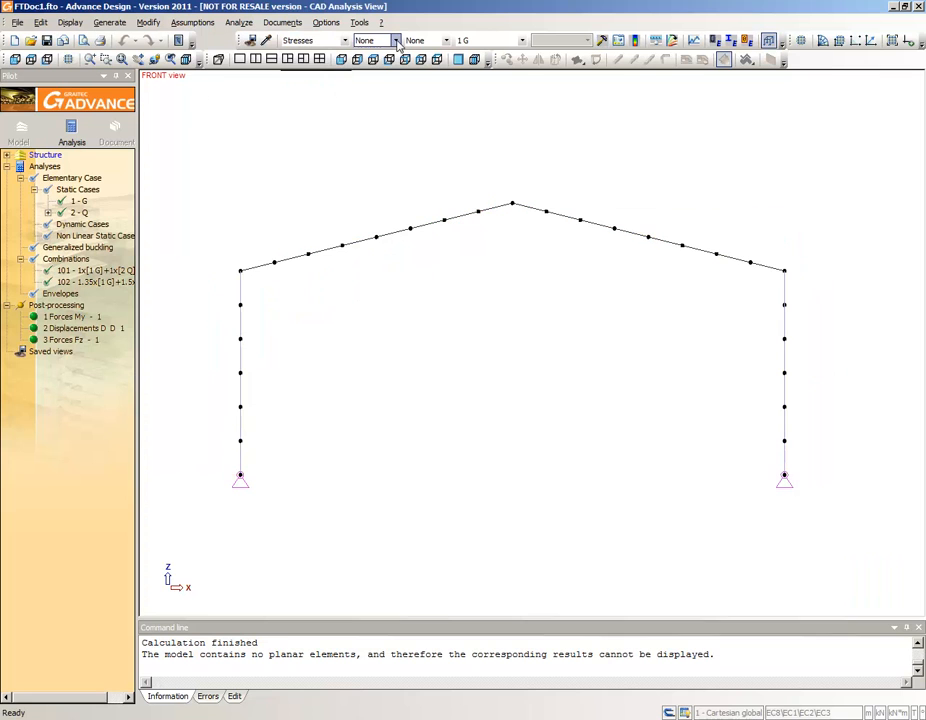
click(395, 41)
click(363, 53)
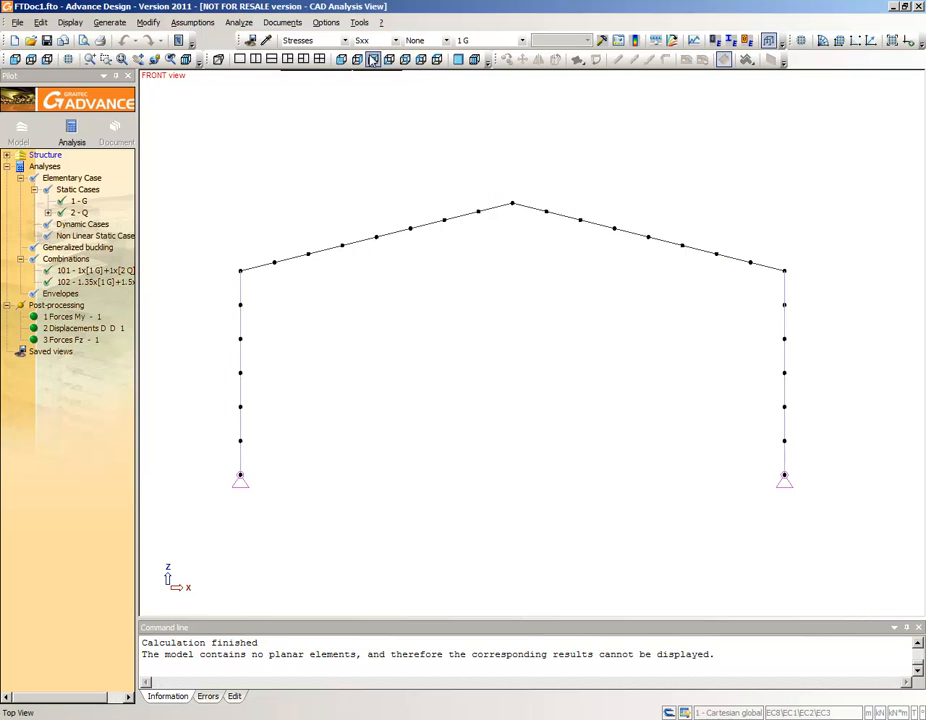
click(600, 40)
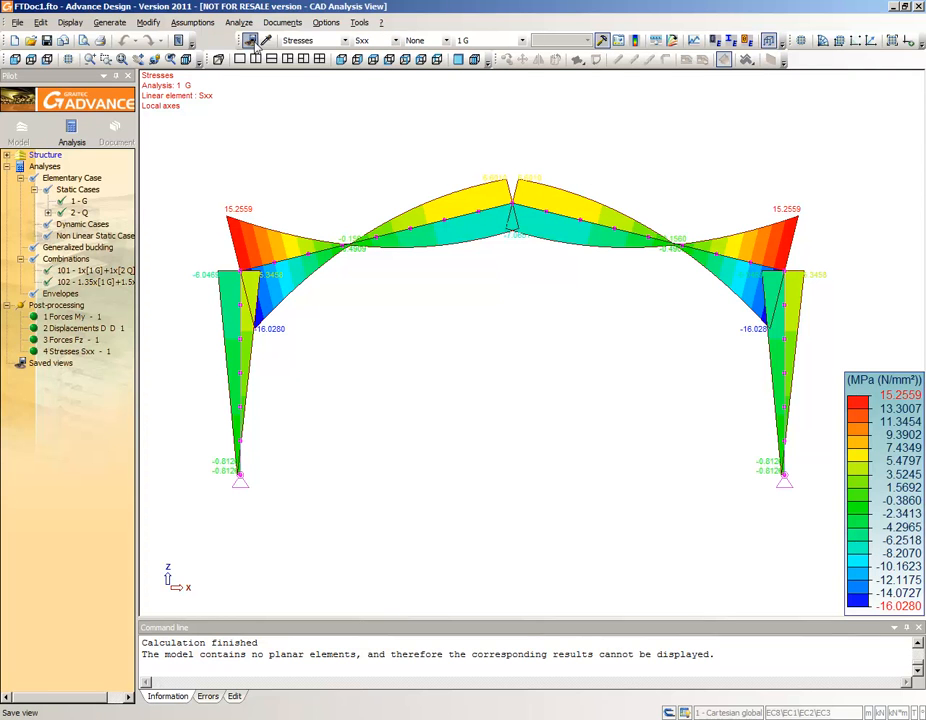
- Open the report generator with the standard report and delete all of its existing contents
click(282, 22)
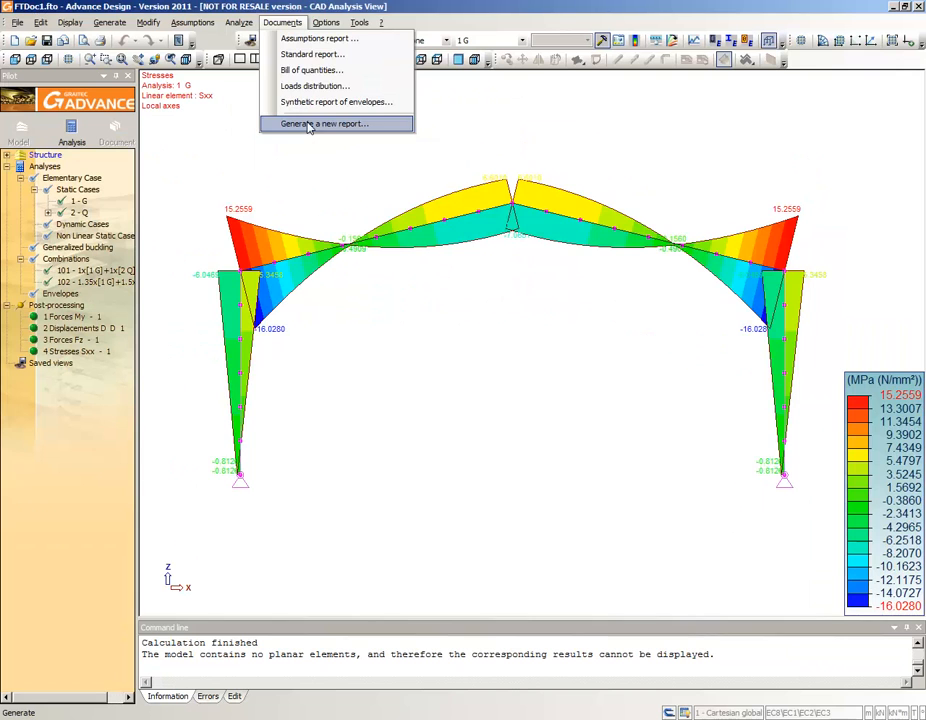
click(278, 200)
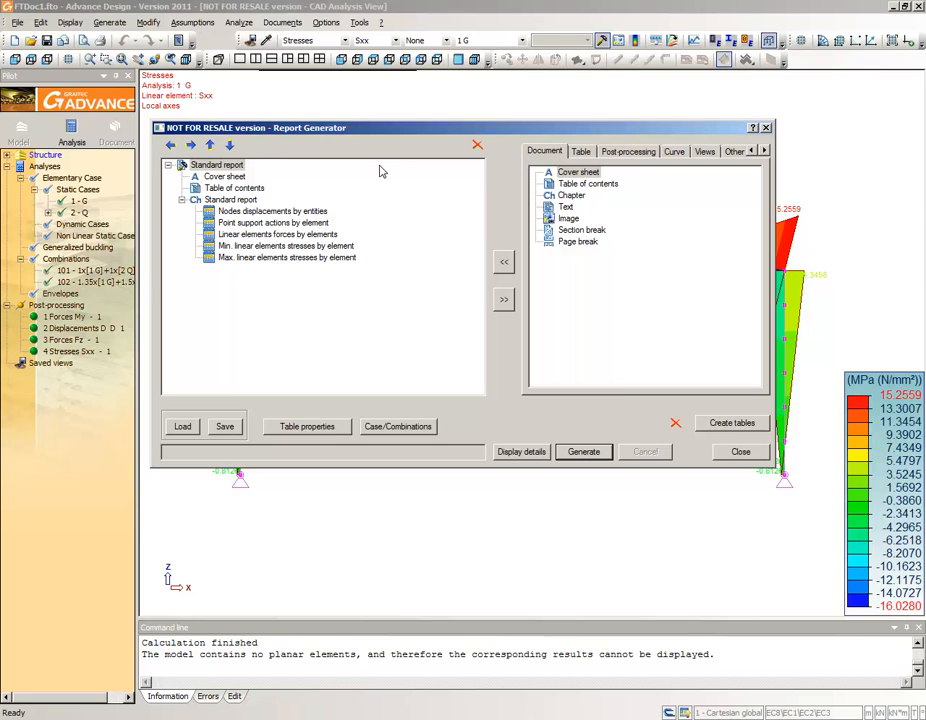
click(477, 145)
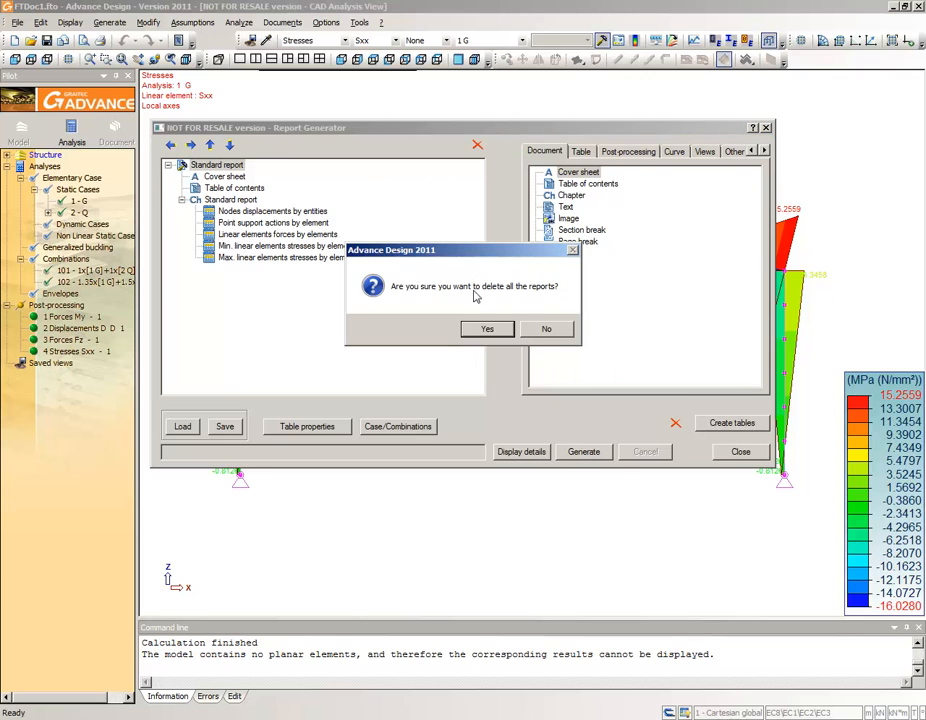
click(479, 331)
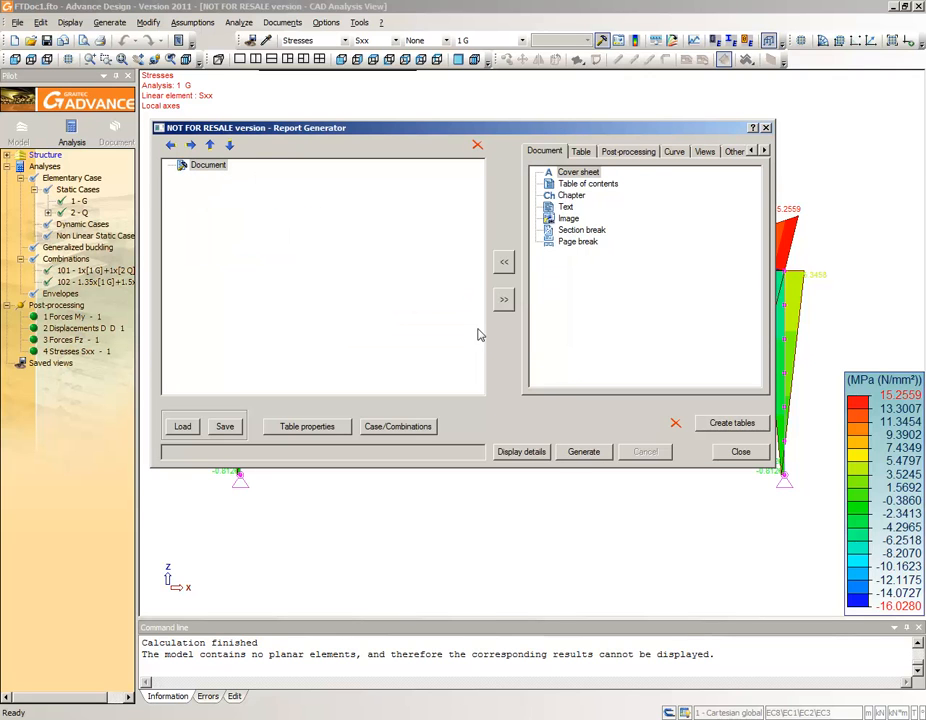
- Add a cover sheet to the report and enter the author's initials in its properties
click(567, 174)
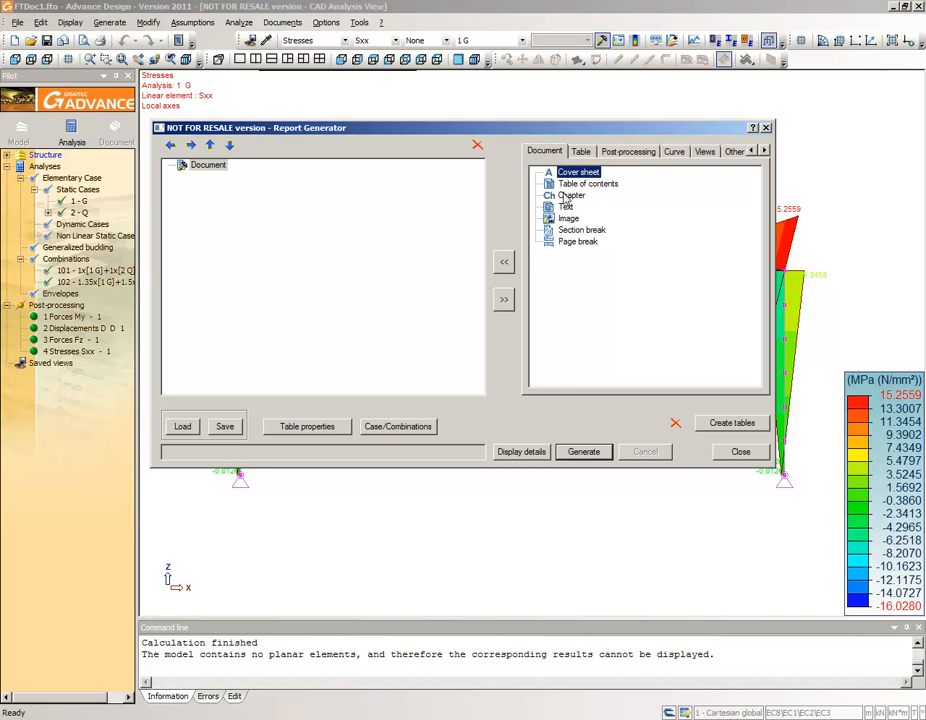
click(503, 262)
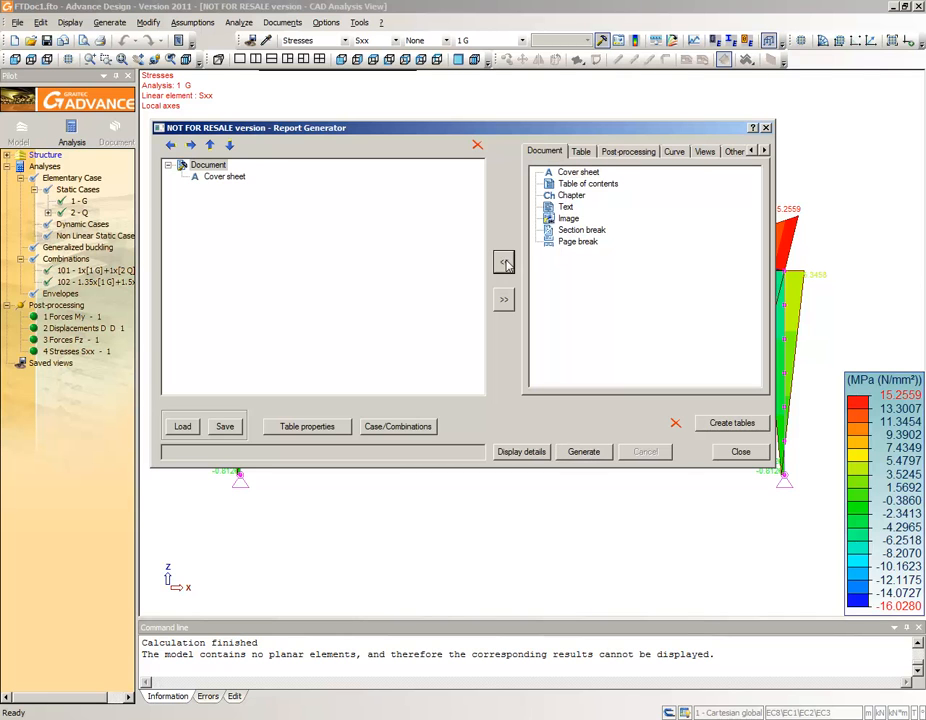
click(214, 177)
right_click(216, 178)
click(234, 185)
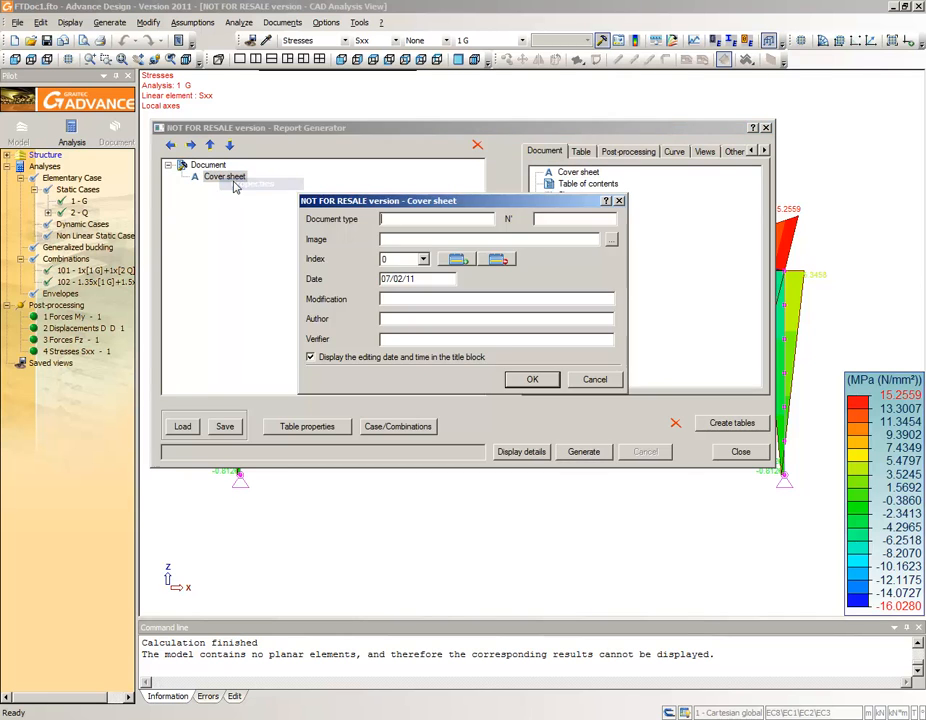
click(397, 318)
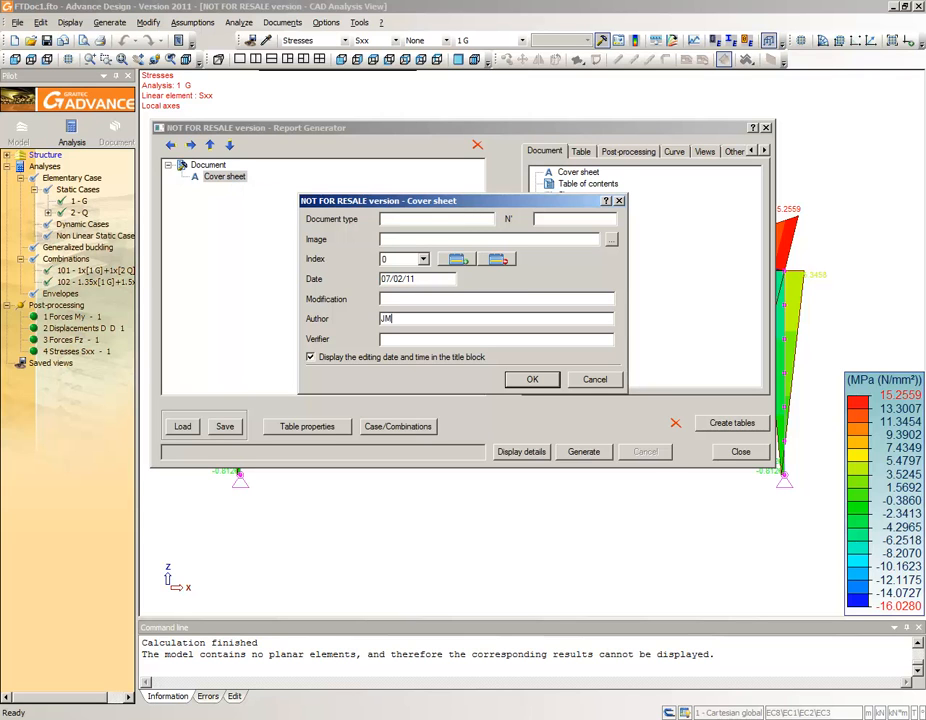
click(528, 383)
- Add the results table for displacements of linear elements by element to the report beneath the cover sheet
click(578, 153)
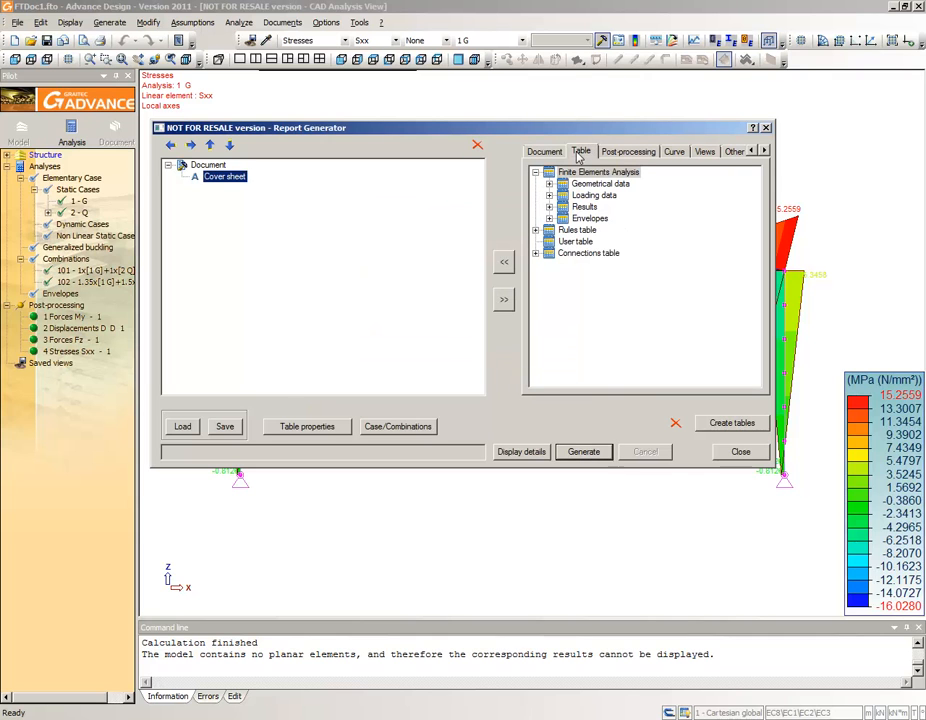
click(549, 207)
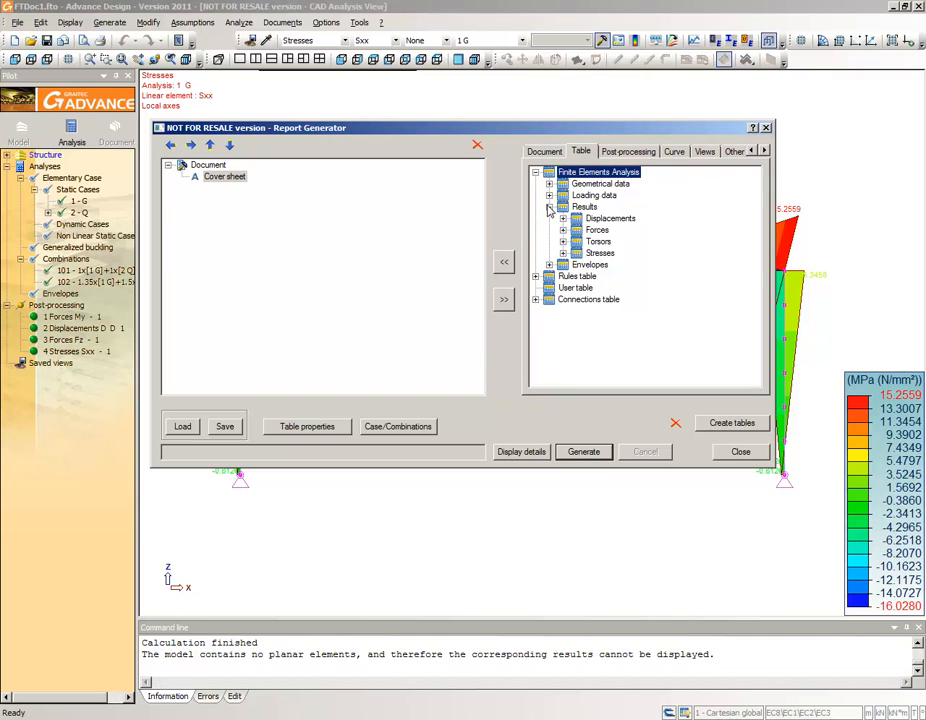
click(563, 219)
click(576, 241)
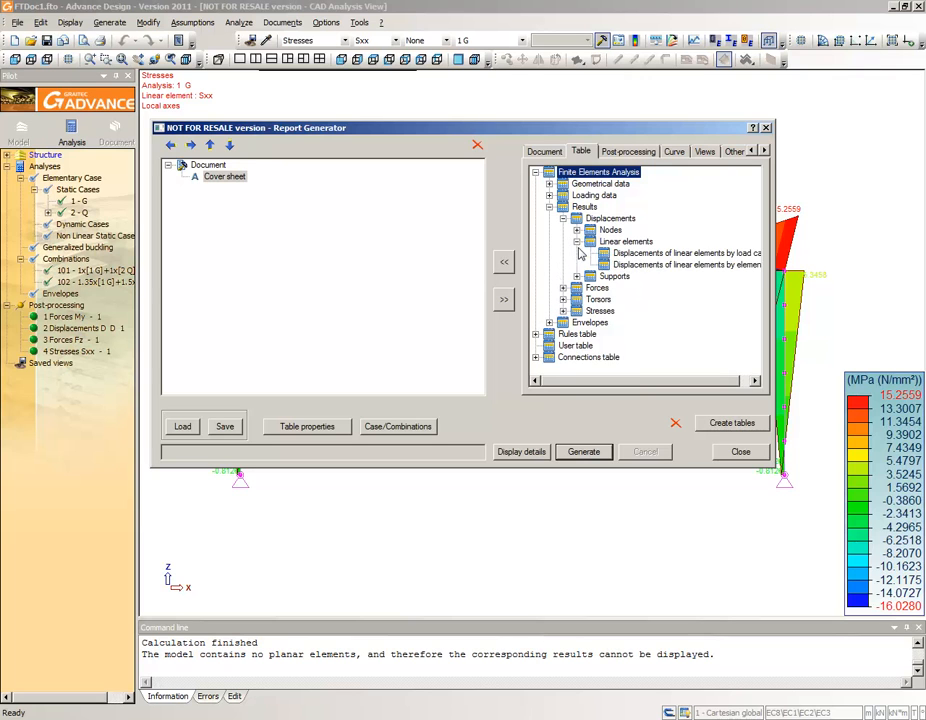
click(630, 265)
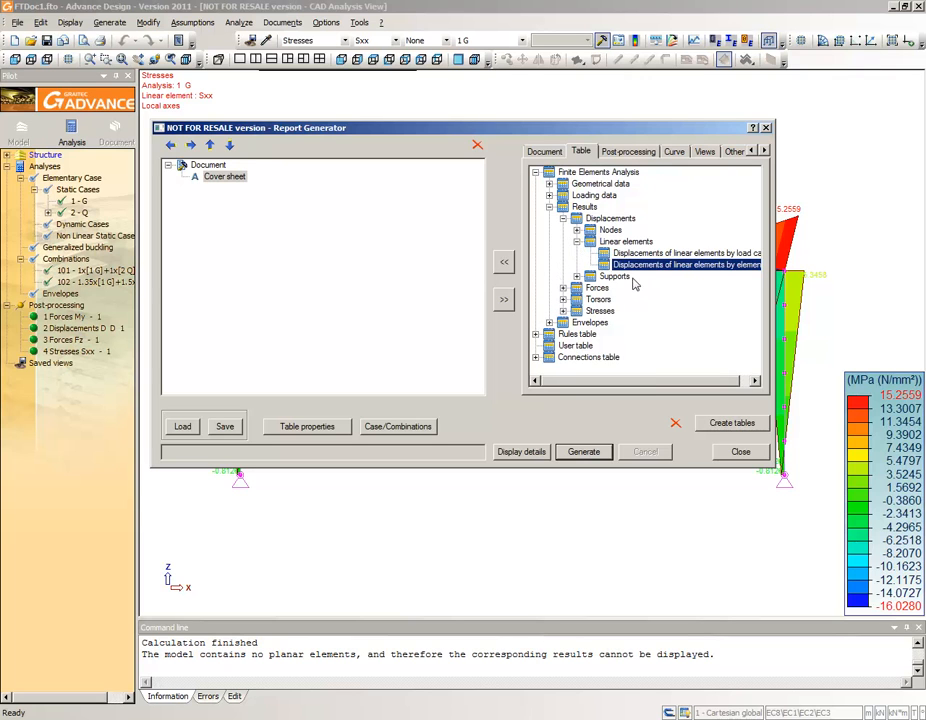
click(505, 262)
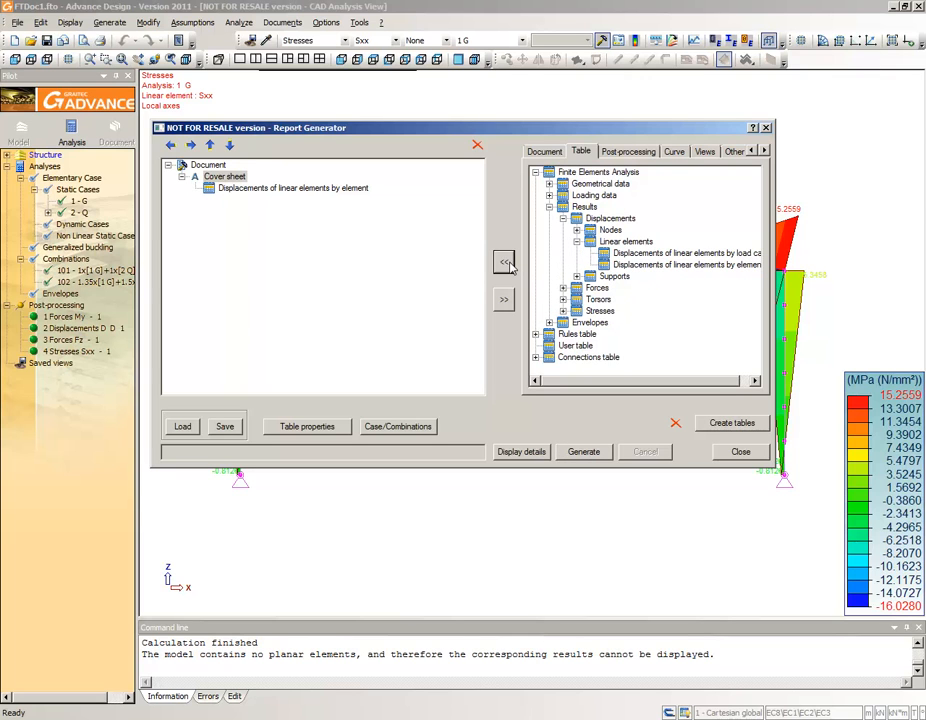
- Add the saved post-processing view "2 Displacements D" to the report contents
click(626, 152)
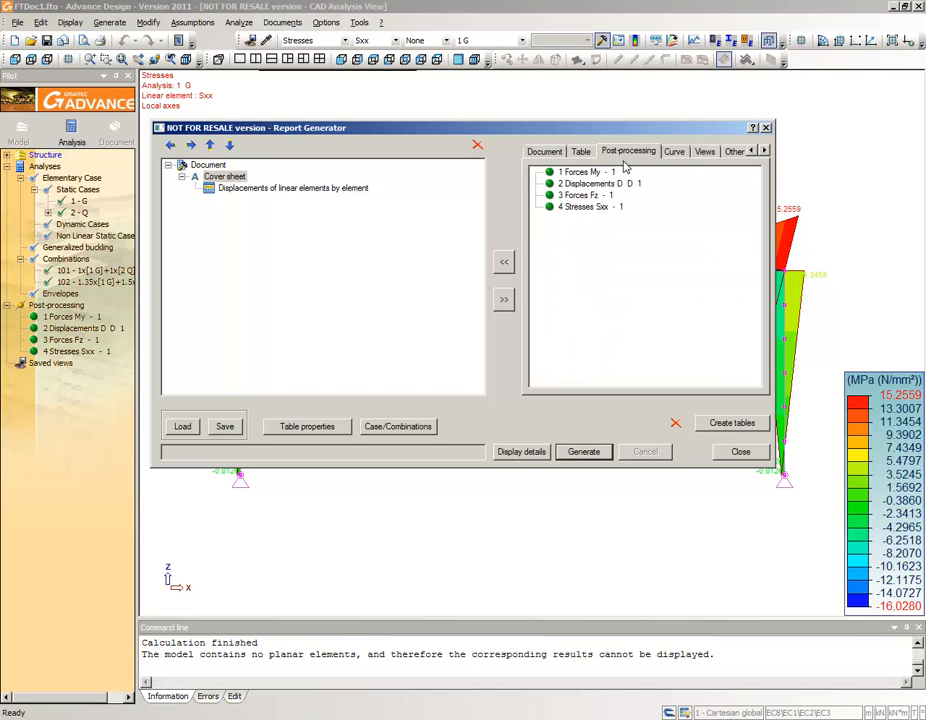
click(577, 184)
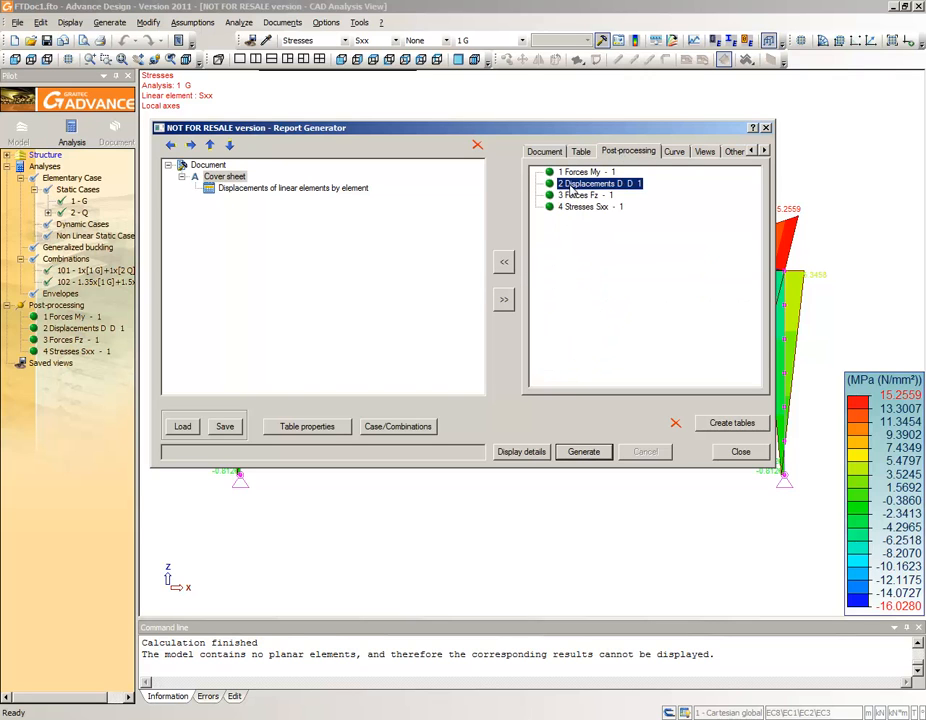
click(504, 263)
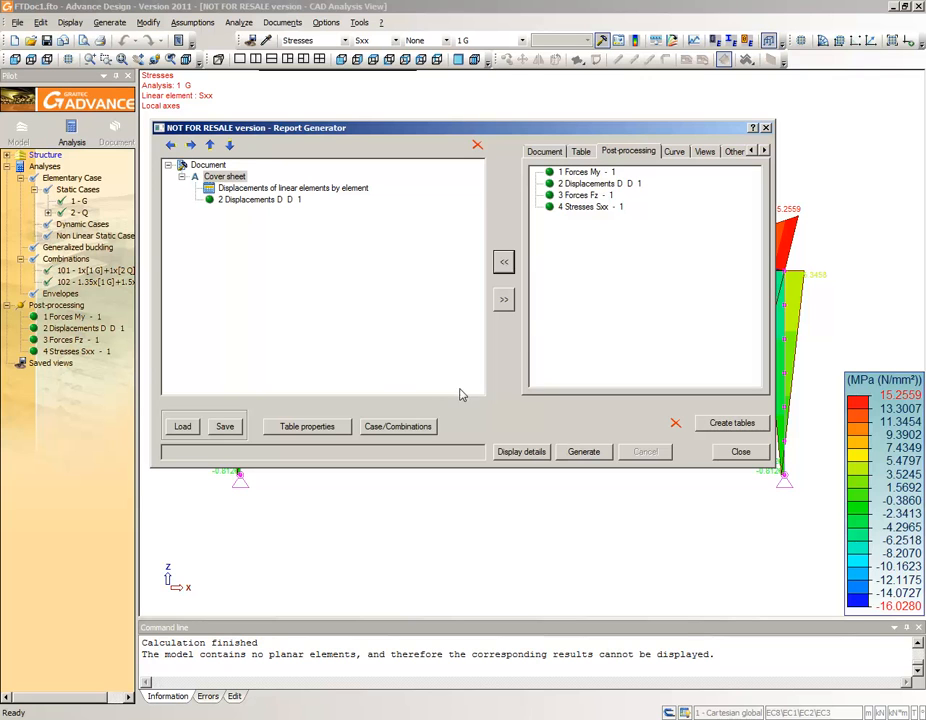
- Restrict the report's displacements, forces and stresses to load case 1 G, excluding case 2 Q and combinations 101 and 102
click(401, 428)
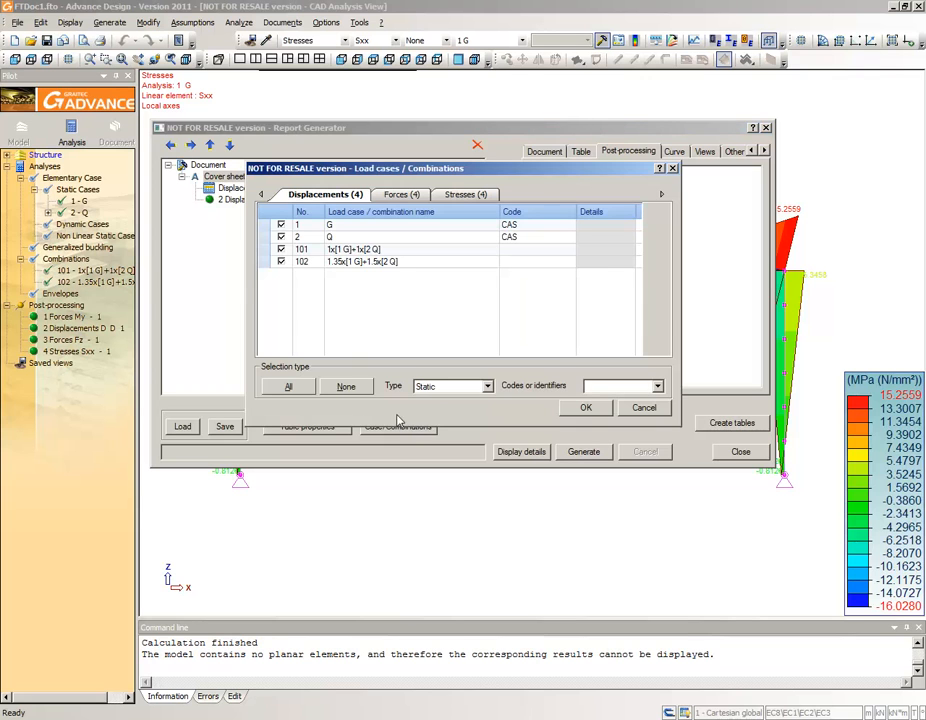
click(281, 261)
click(281, 249)
click(281, 237)
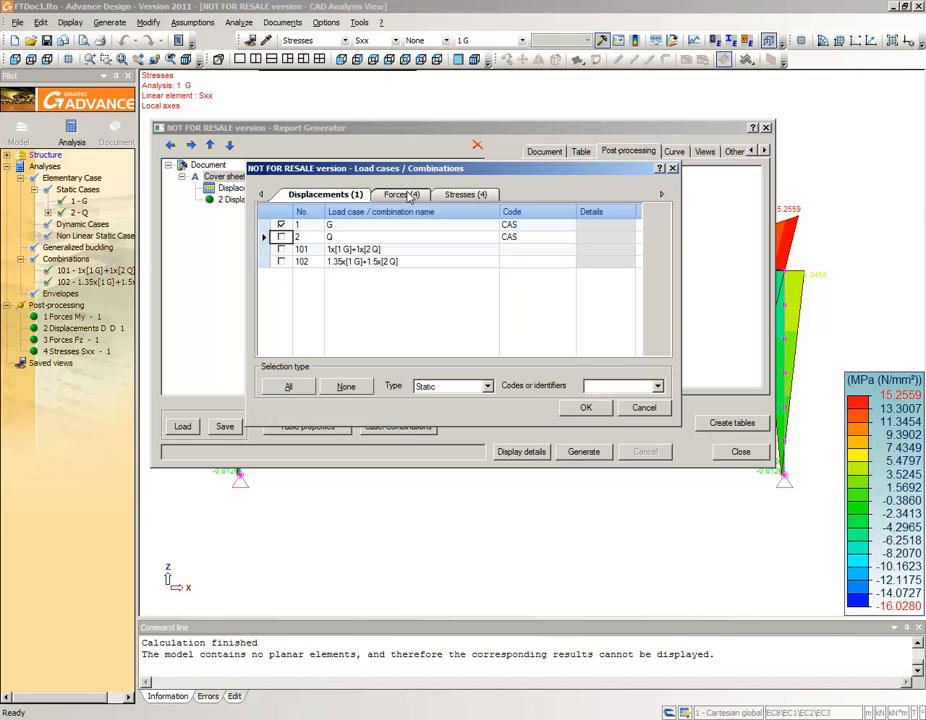
click(401, 194)
click(281, 261)
click(281, 249)
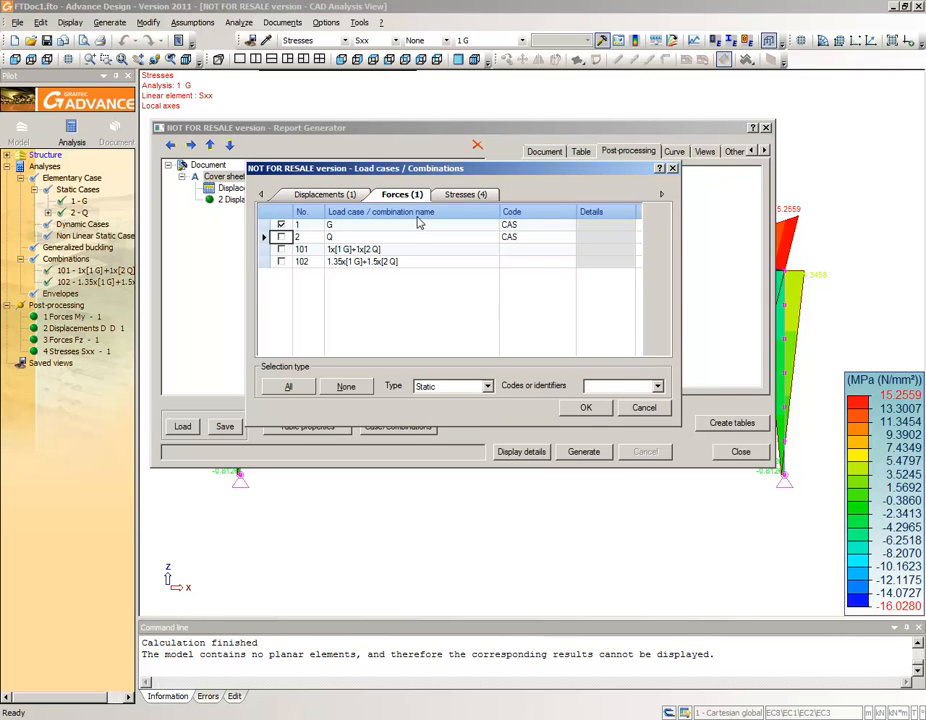
click(466, 194)
click(281, 261)
click(281, 249)
click(281, 237)
click(584, 408)
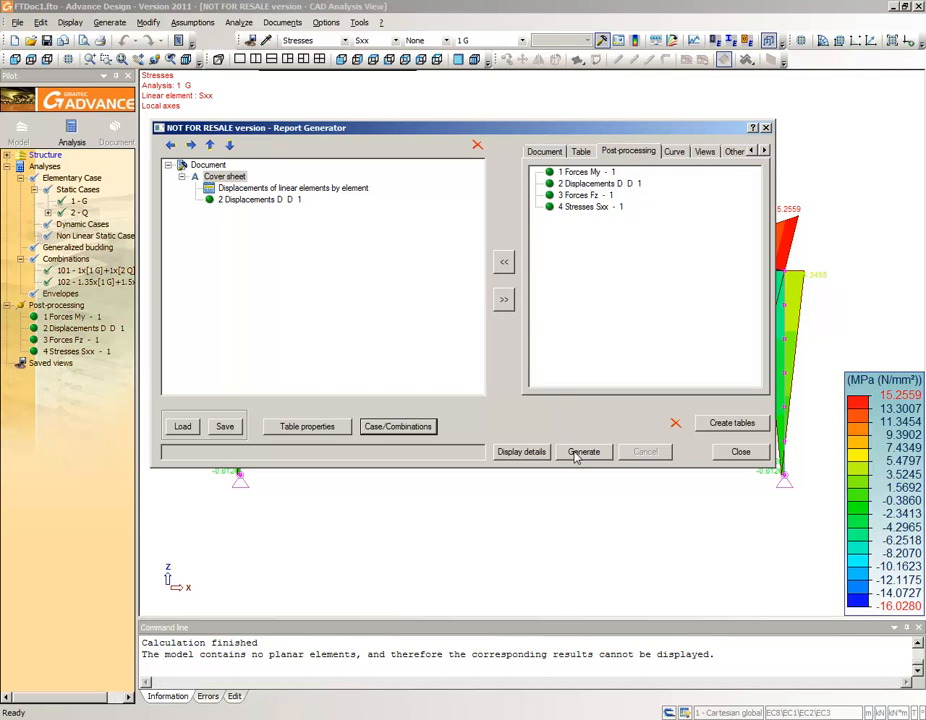
- Generate the report, open it for editing in Microsoft Word and look through its pages
click(580, 452)
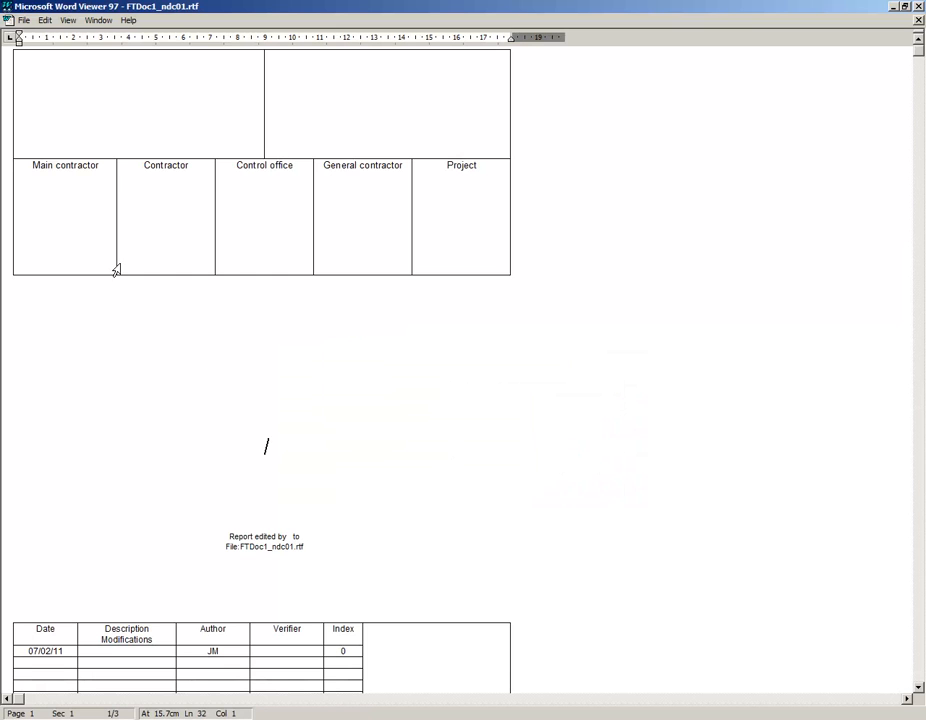
click(24, 20)
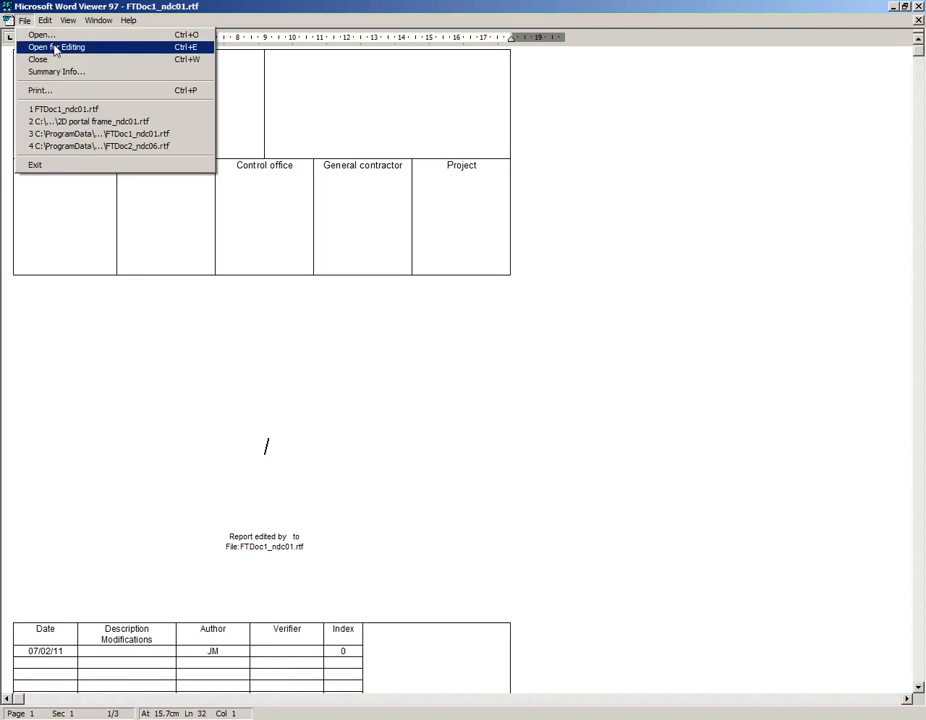
click(55, 46)
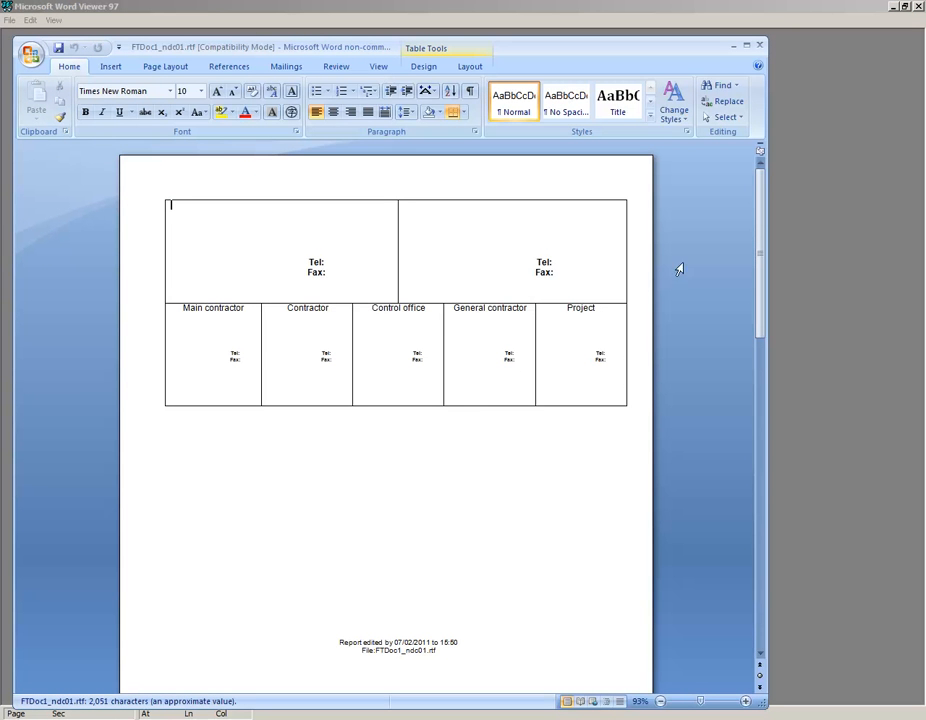
key(Page_Down)
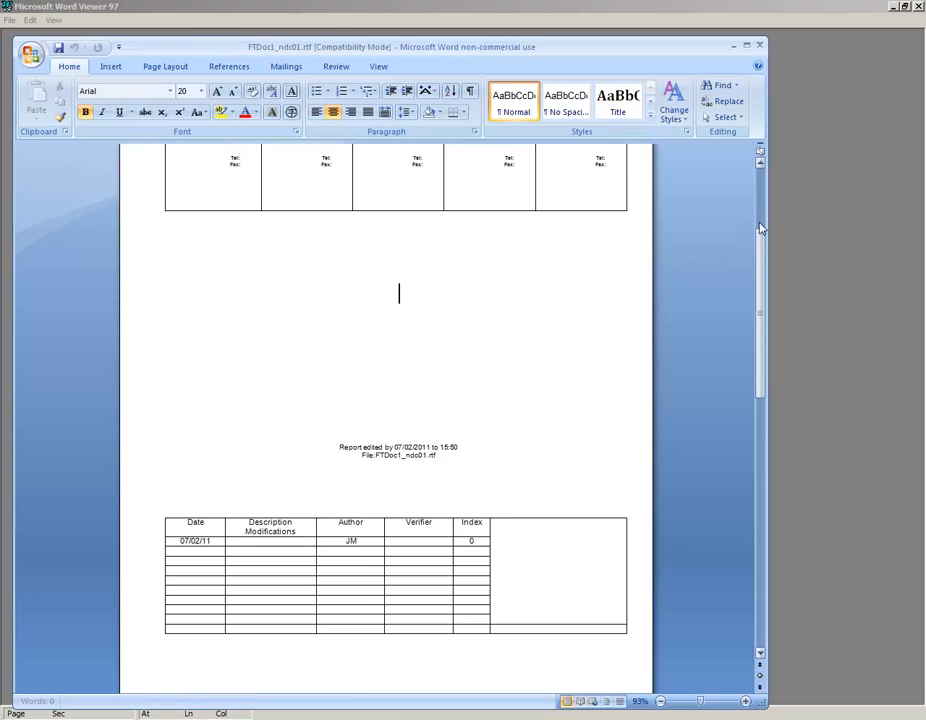
drag(760, 268, 760, 240)
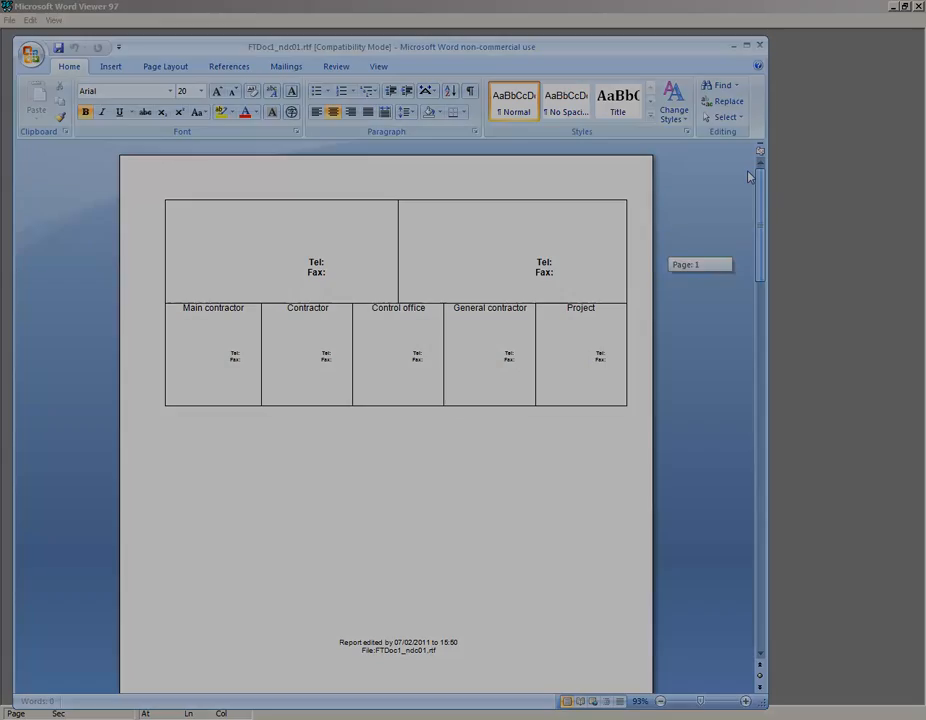